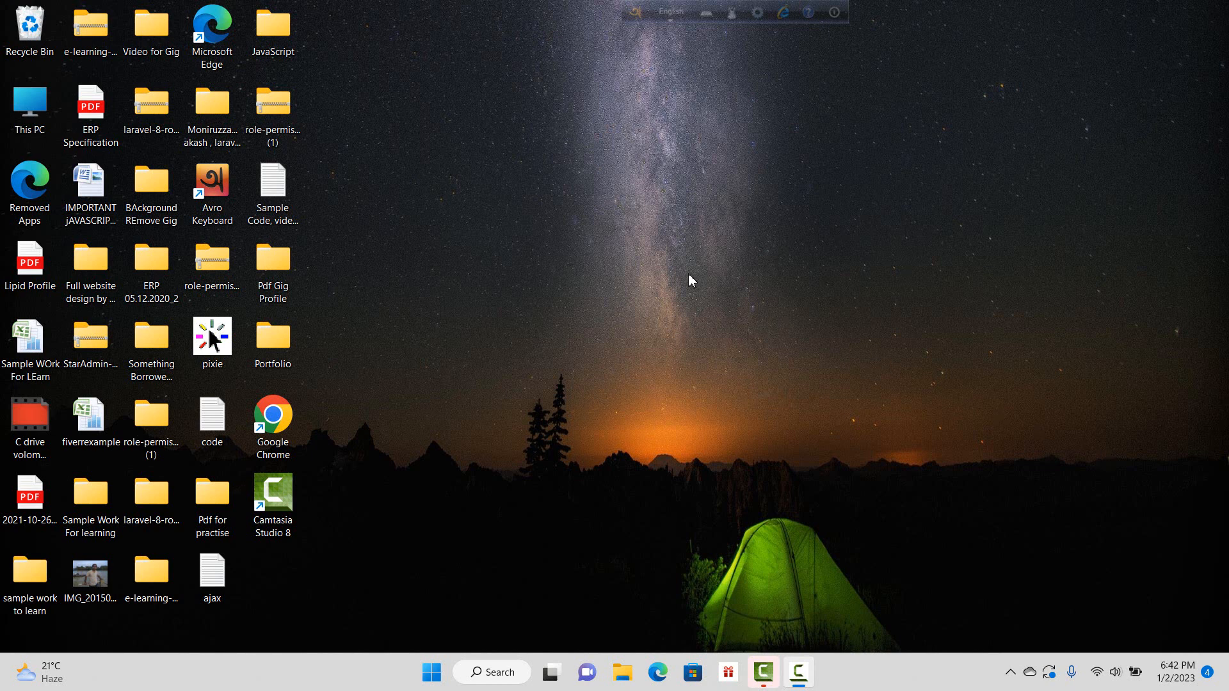
Step: Refresh the desktop twice and check the Wi-Fi connection in quick settings
right_click(587, 194)
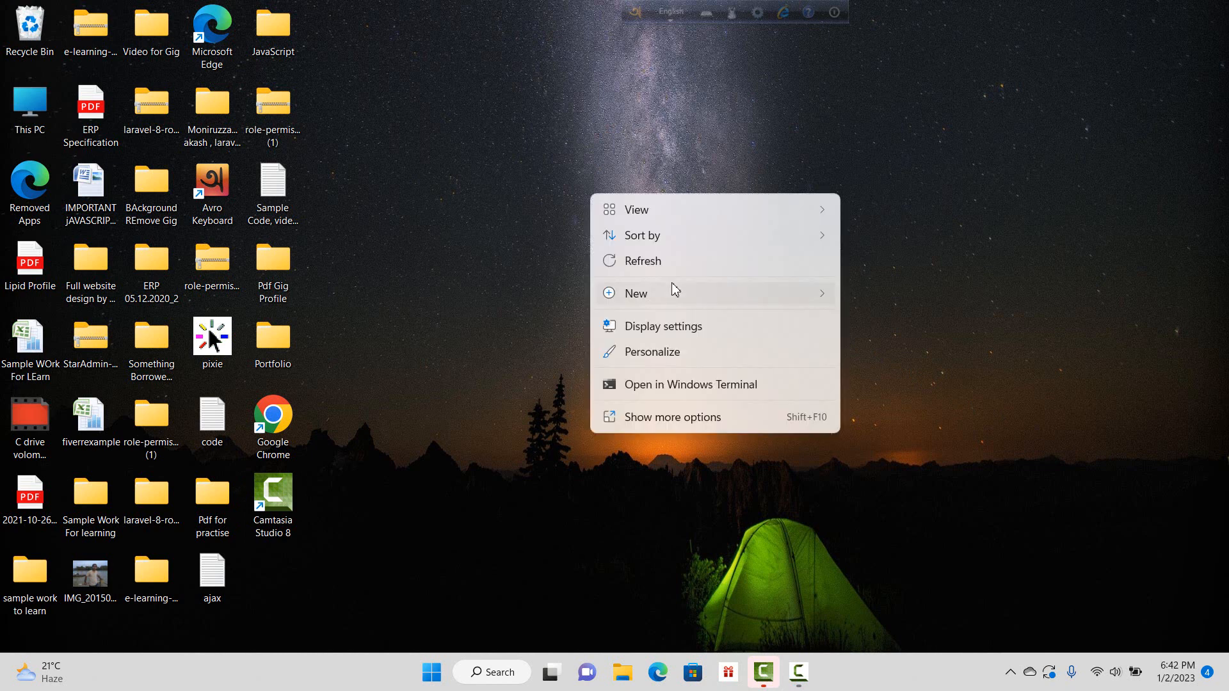
click(661, 265)
right_click(526, 216)
click(584, 281)
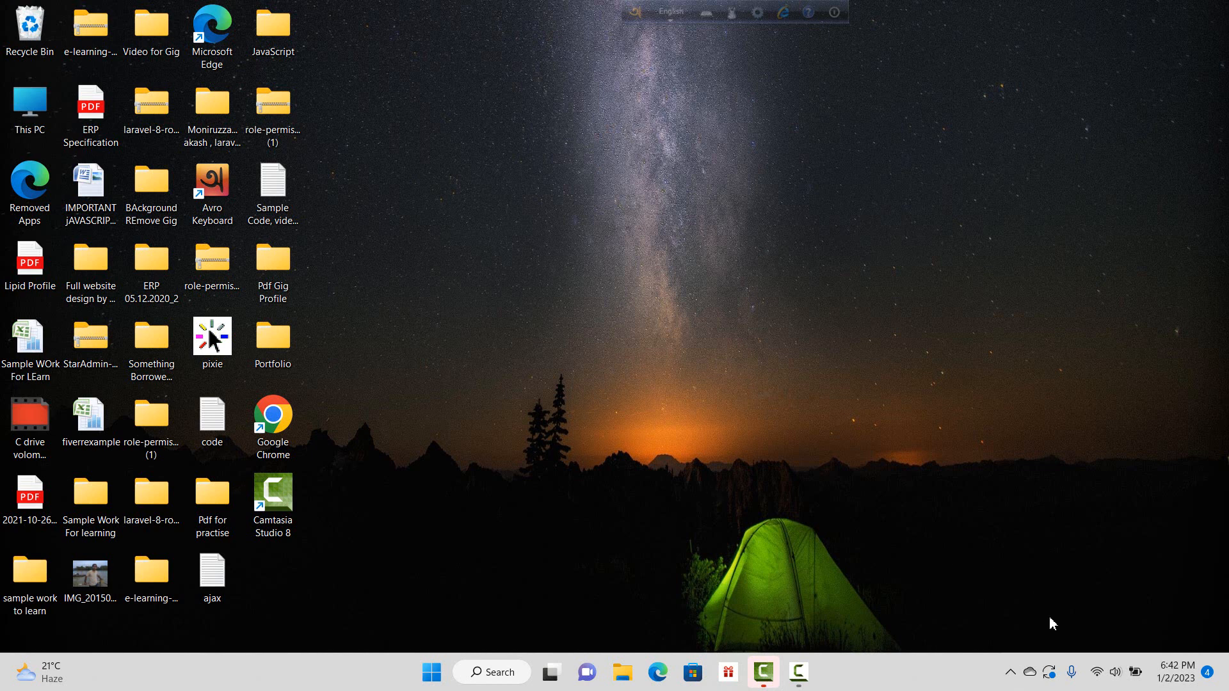
click(1098, 672)
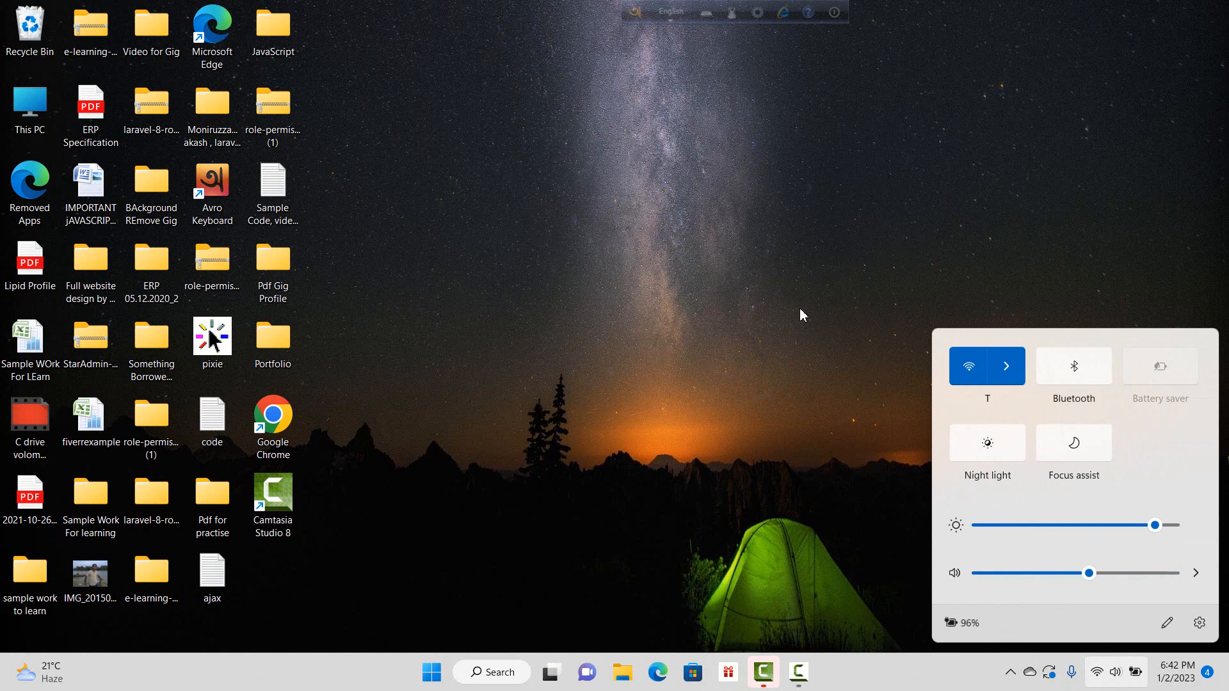
click(754, 332)
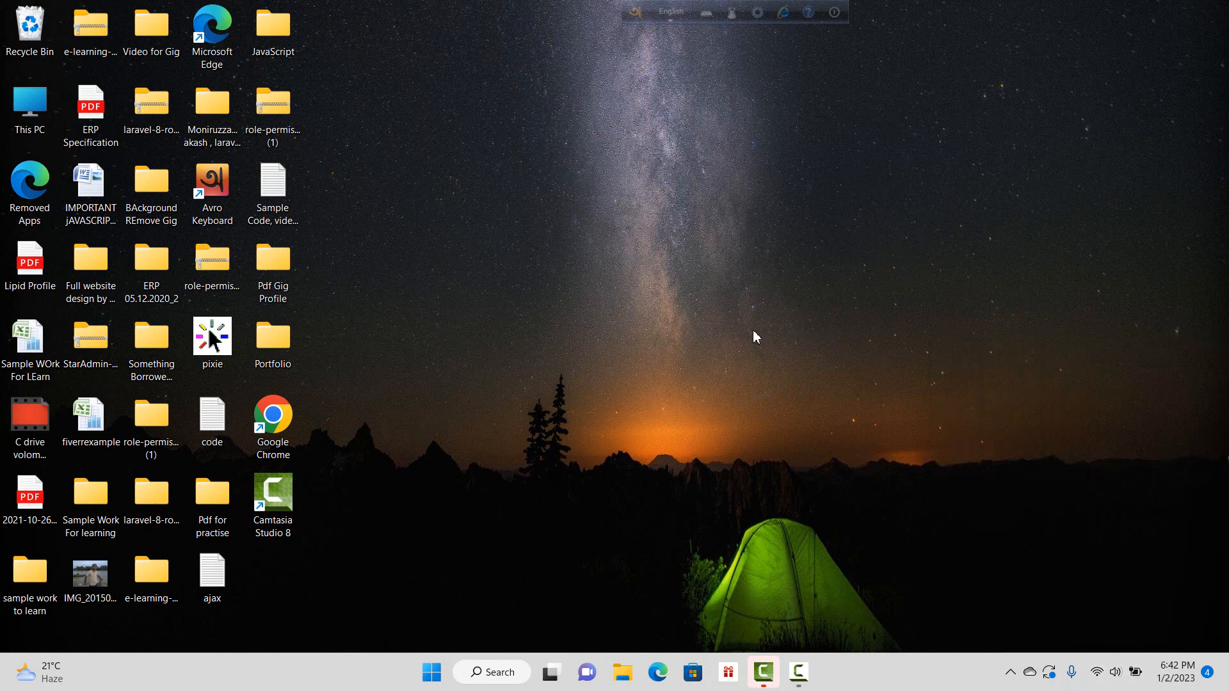
Step: Launch Google Chrome and load the router admin page at 192.168.0.1
double_click(282, 430)
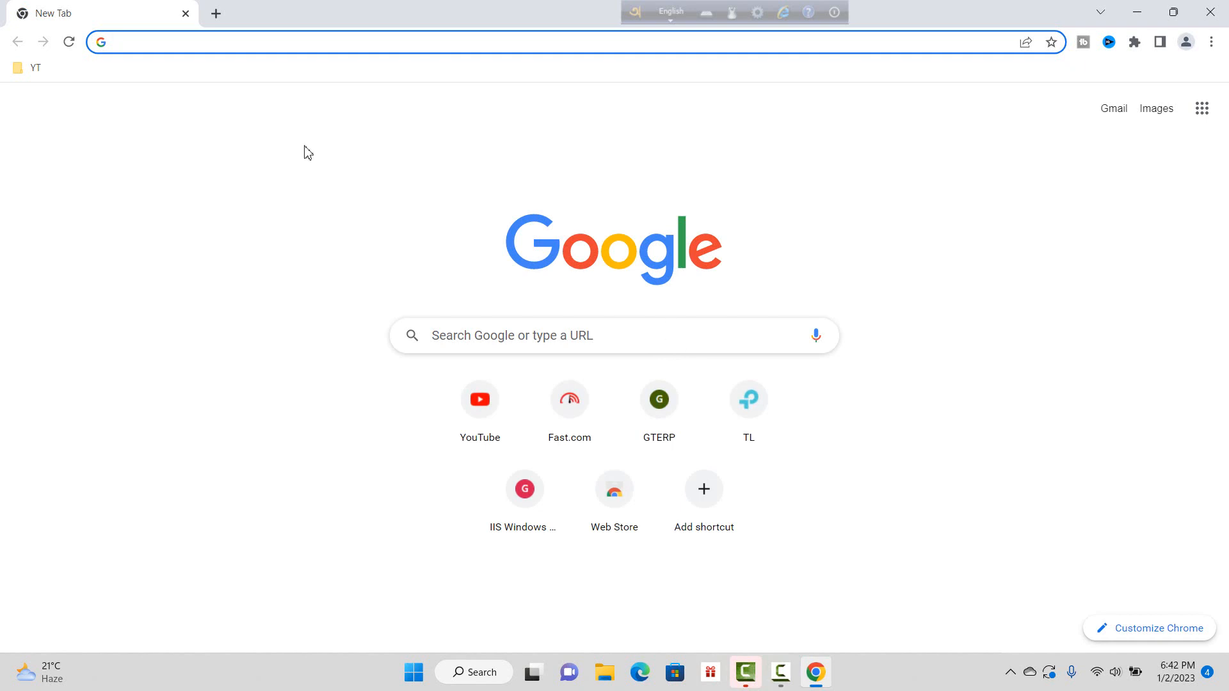
click(160, 41)
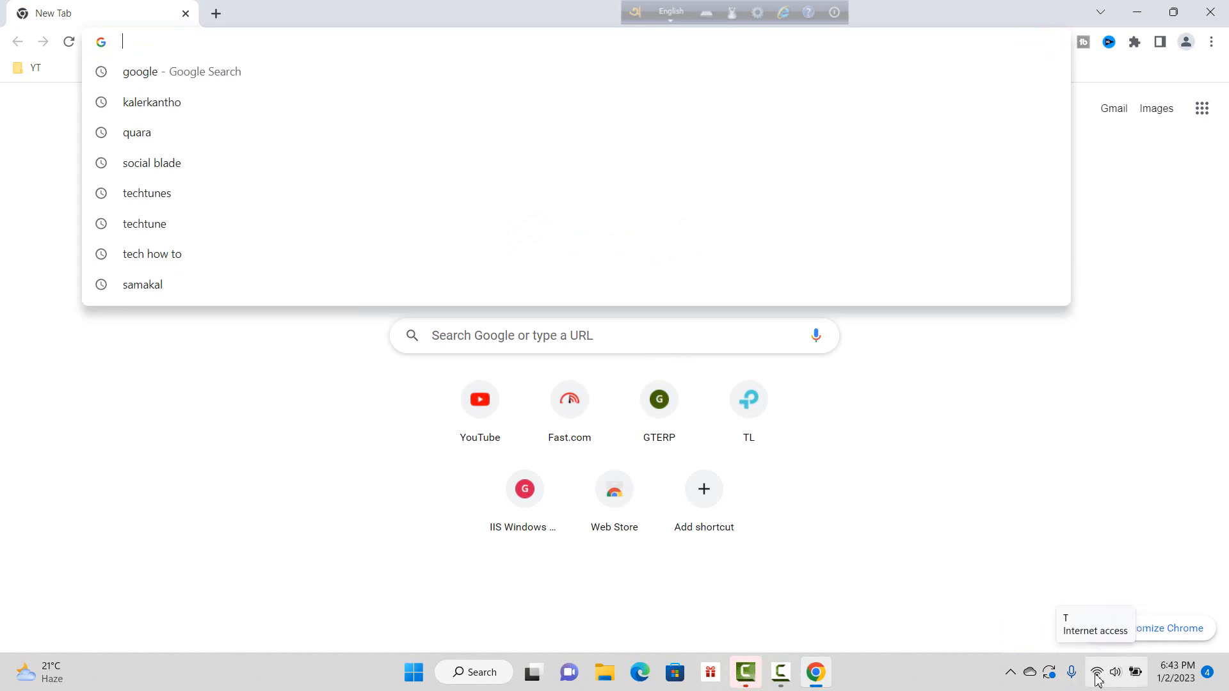
click(1097, 675)
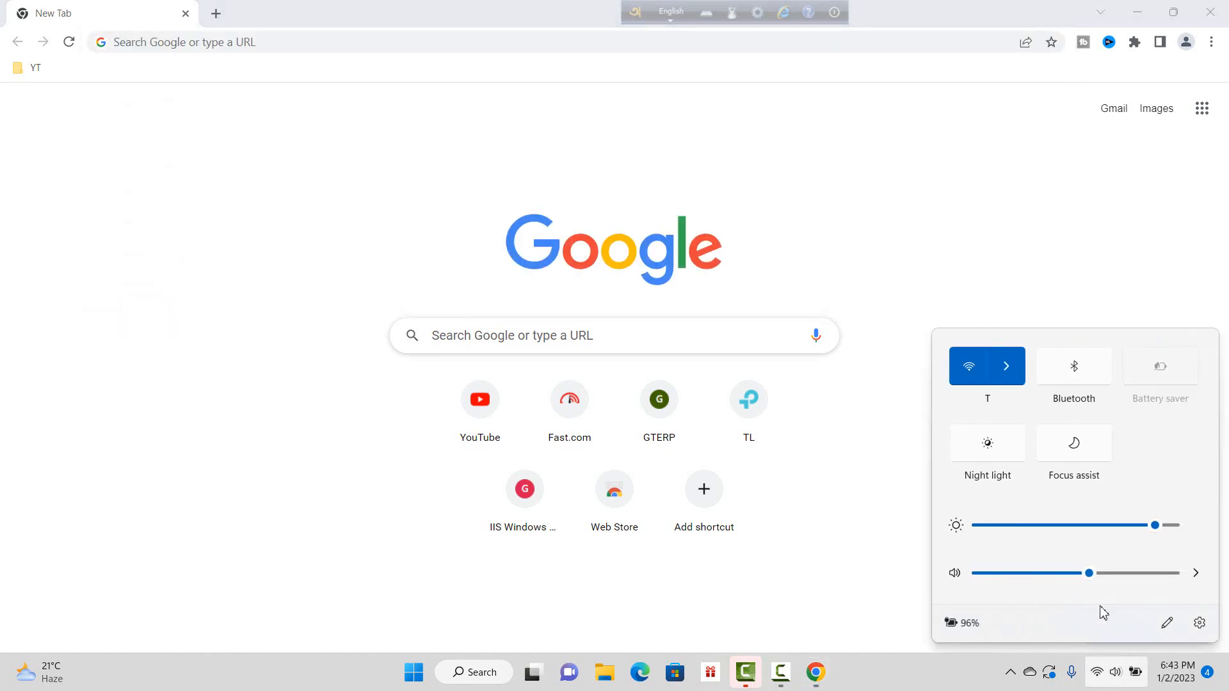
click(184, 463)
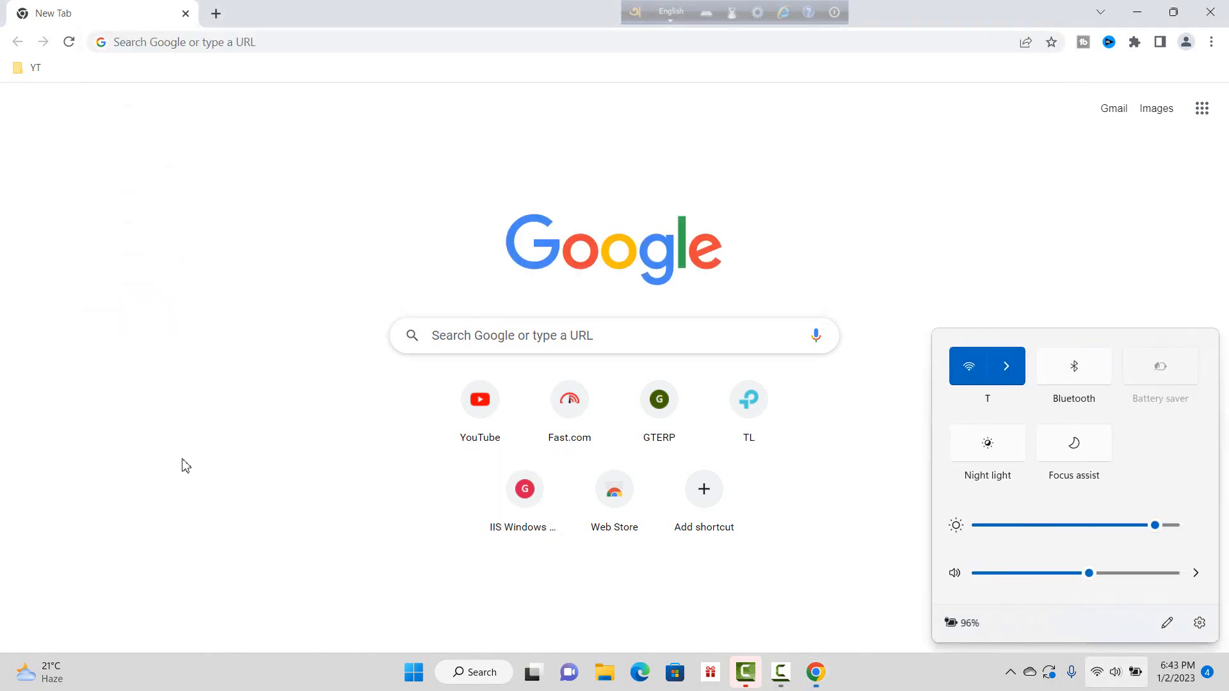
click(324, 45)
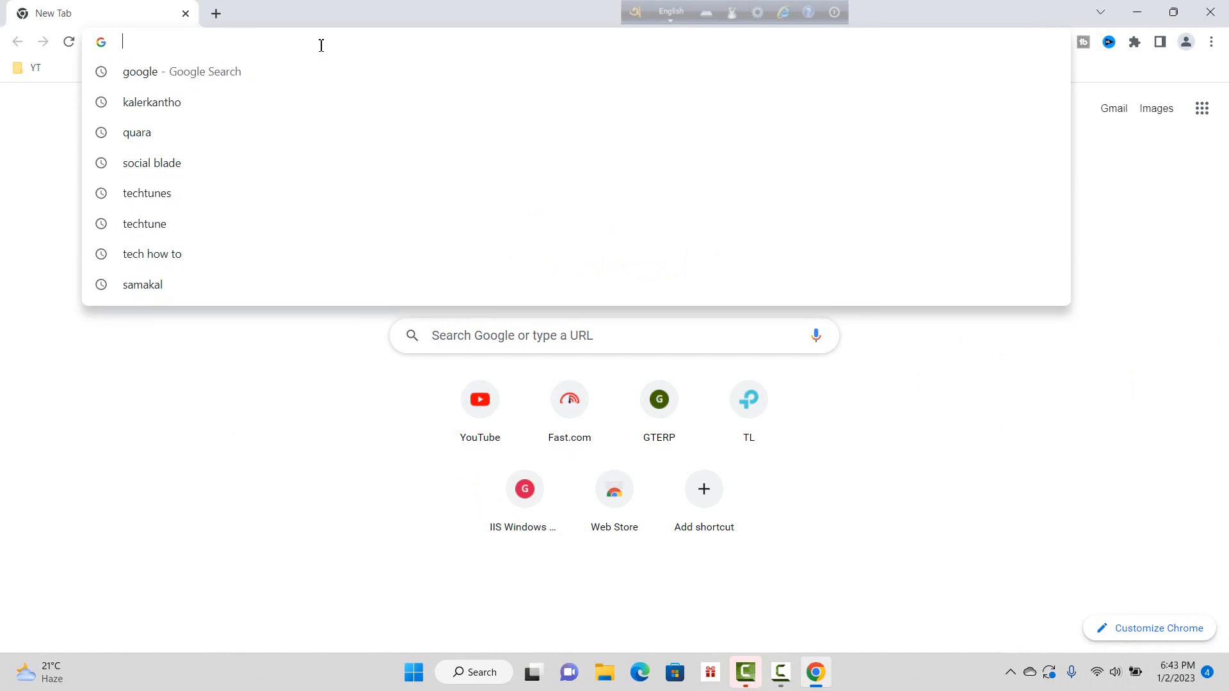
text(192)
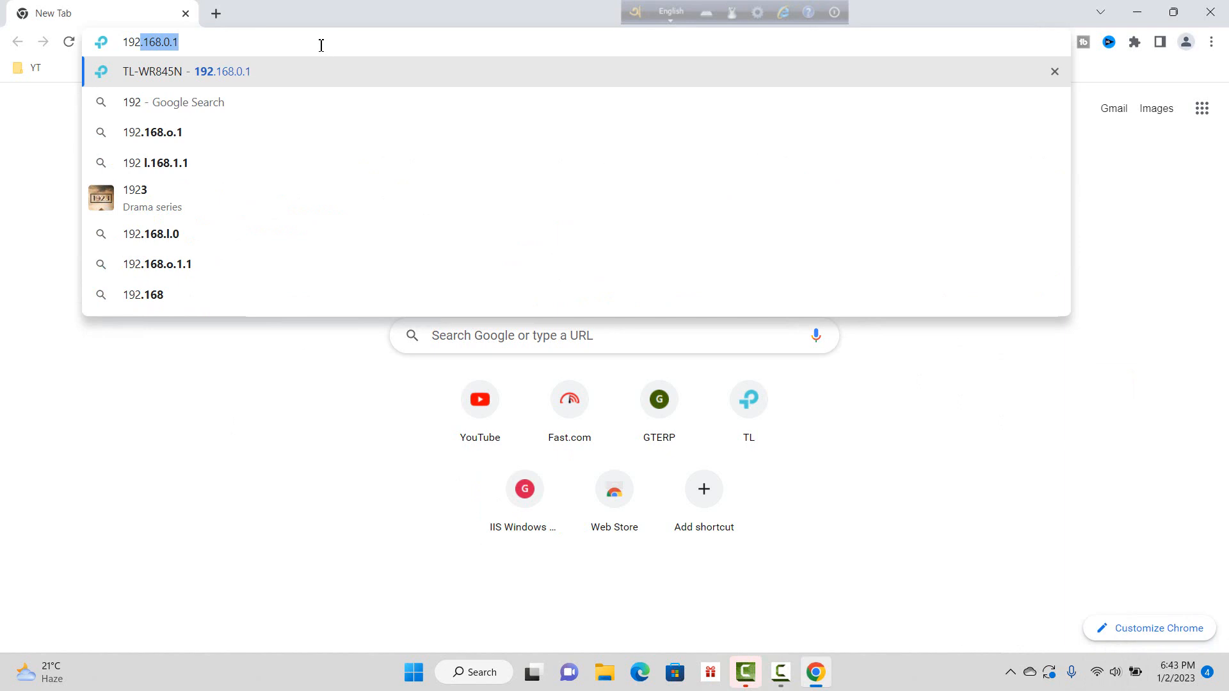
text(.168)
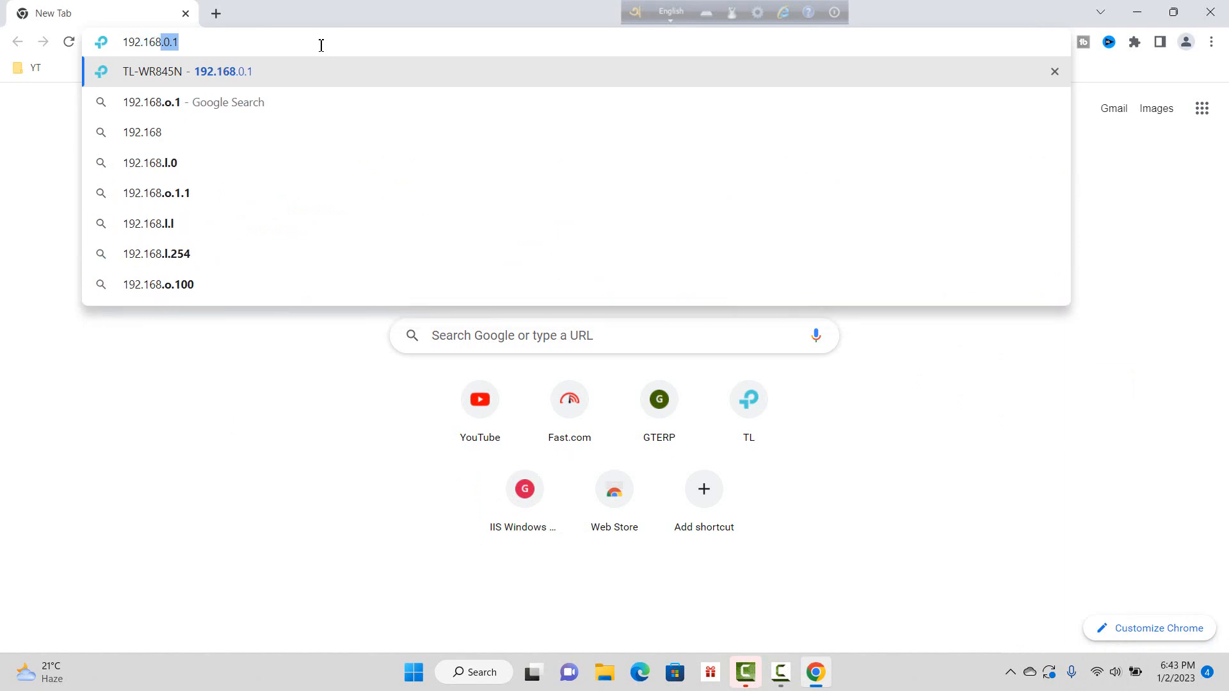
text(.01)
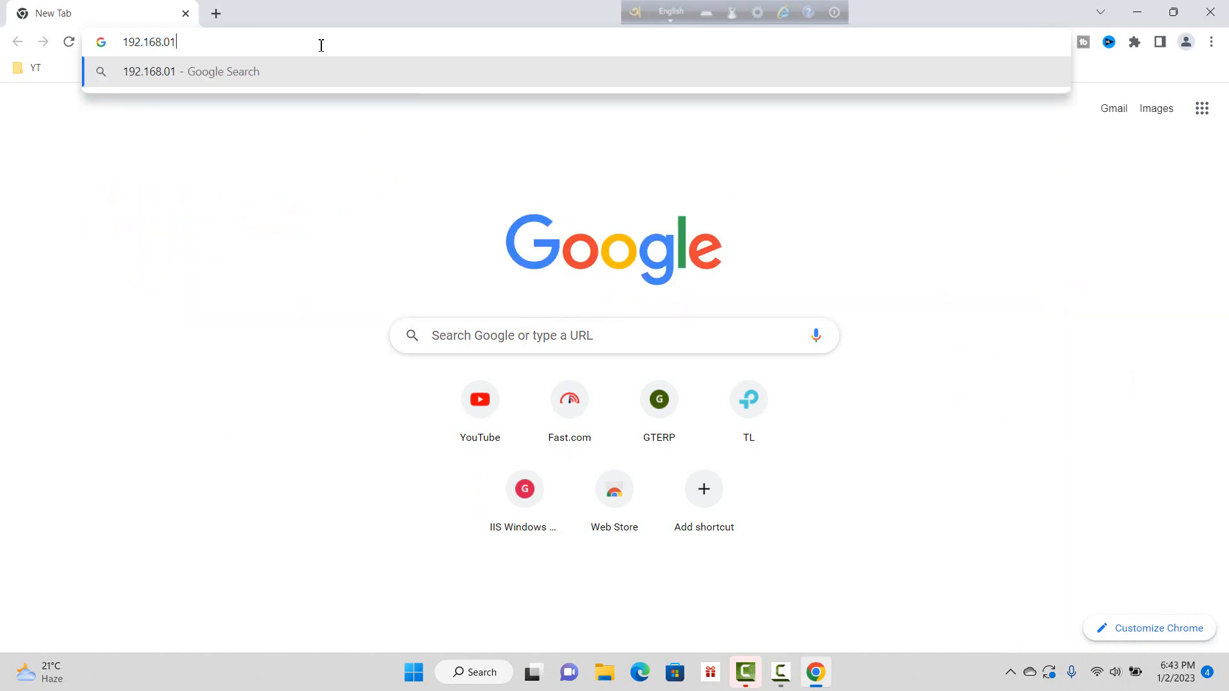
key(BackSpace)
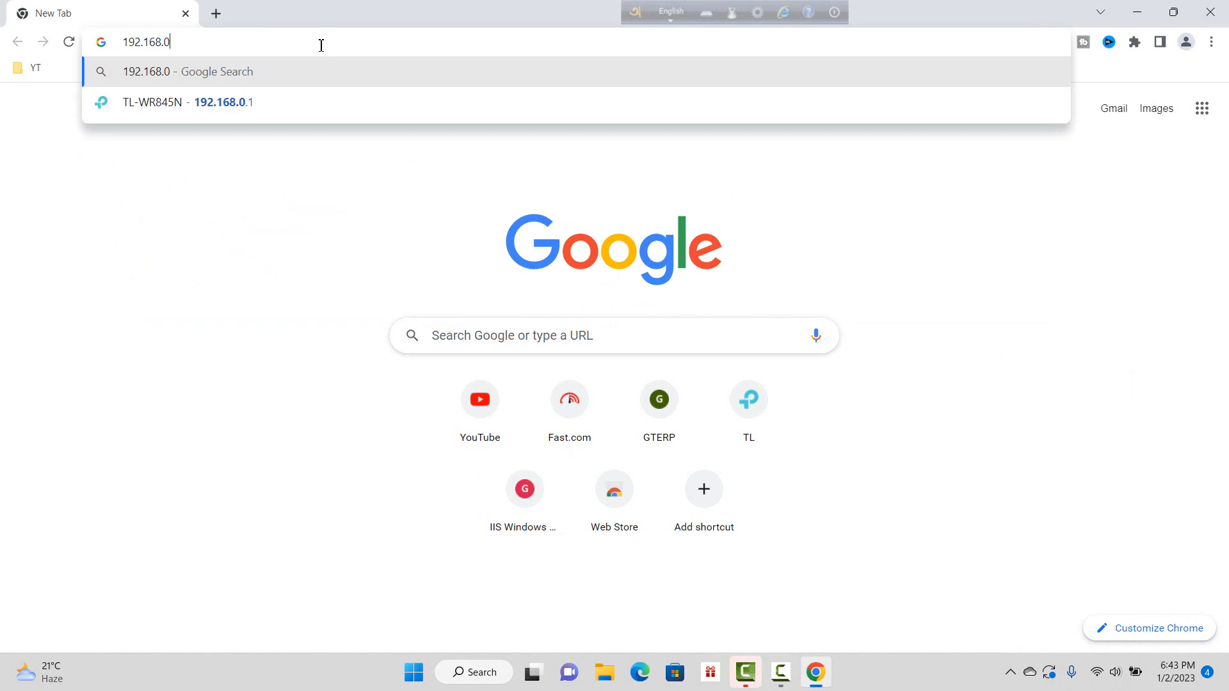
text(.)
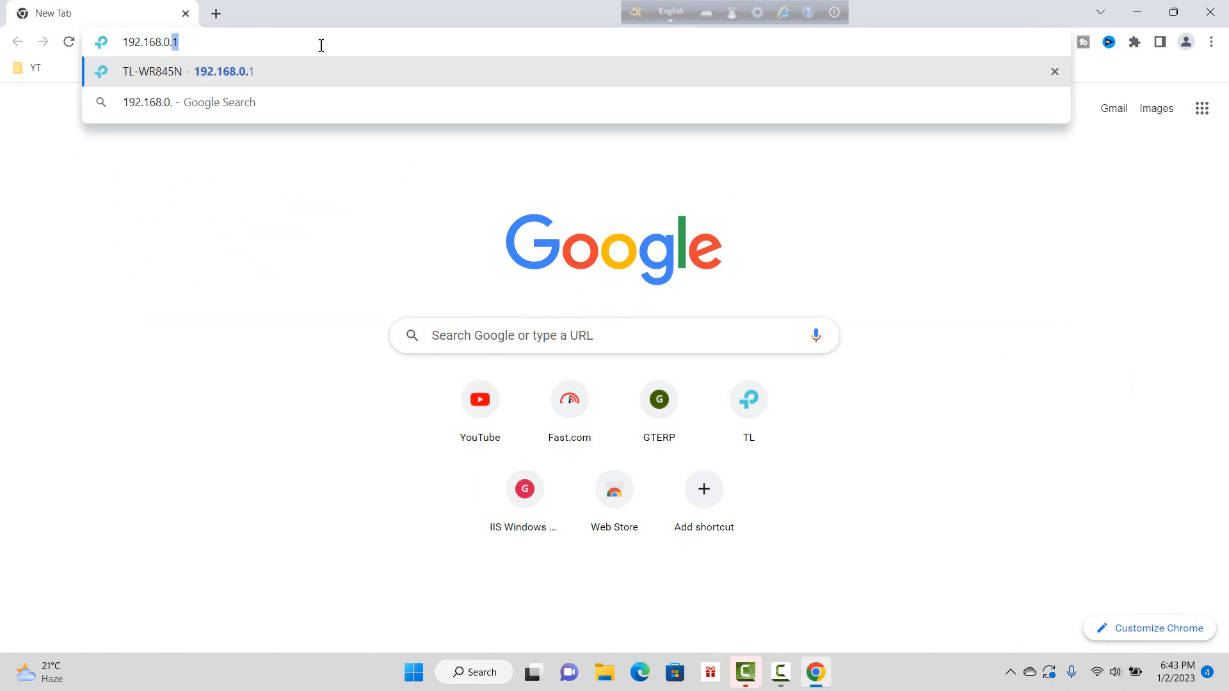
text(1)
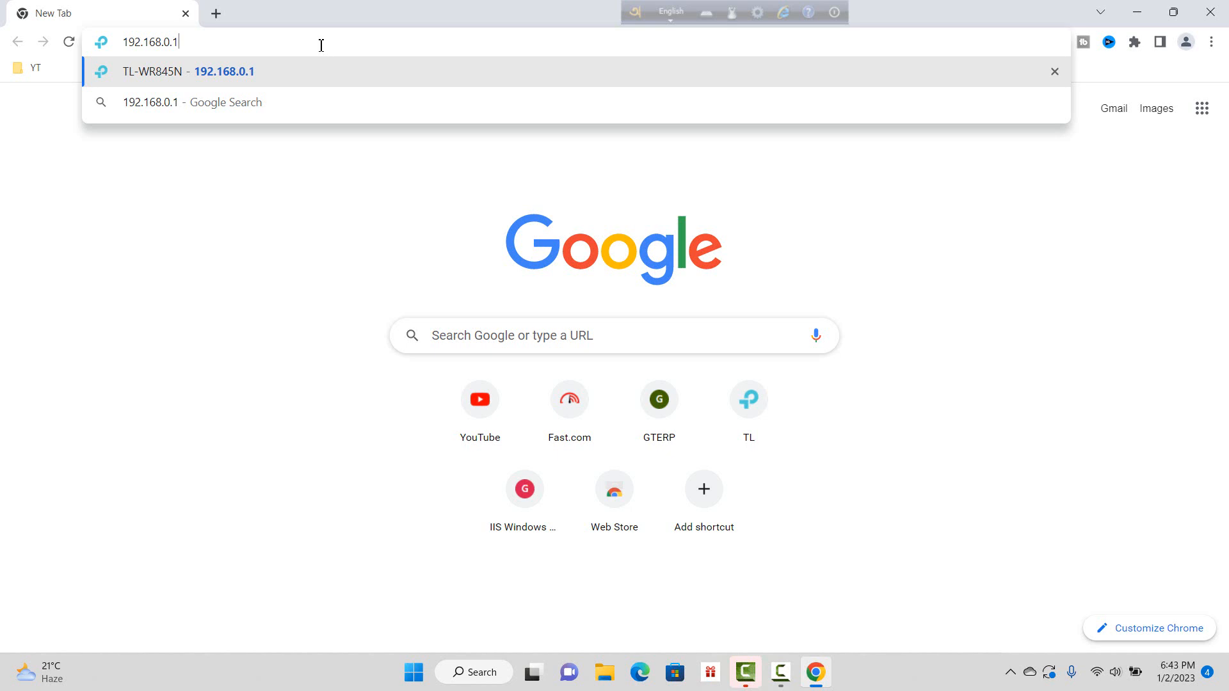
key(Return)
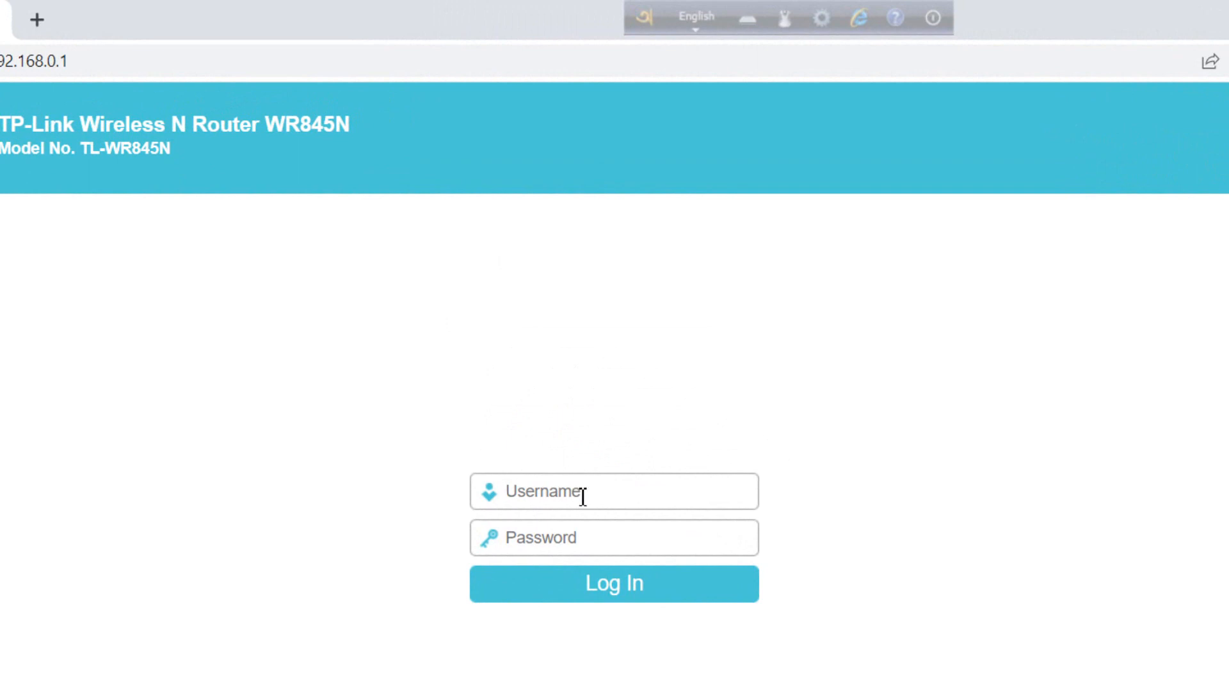
Step: Log in with the router admin username and password, declining Chrome's offer to save the password
click(582, 498)
text(admin)
click(536, 536)
text(••)
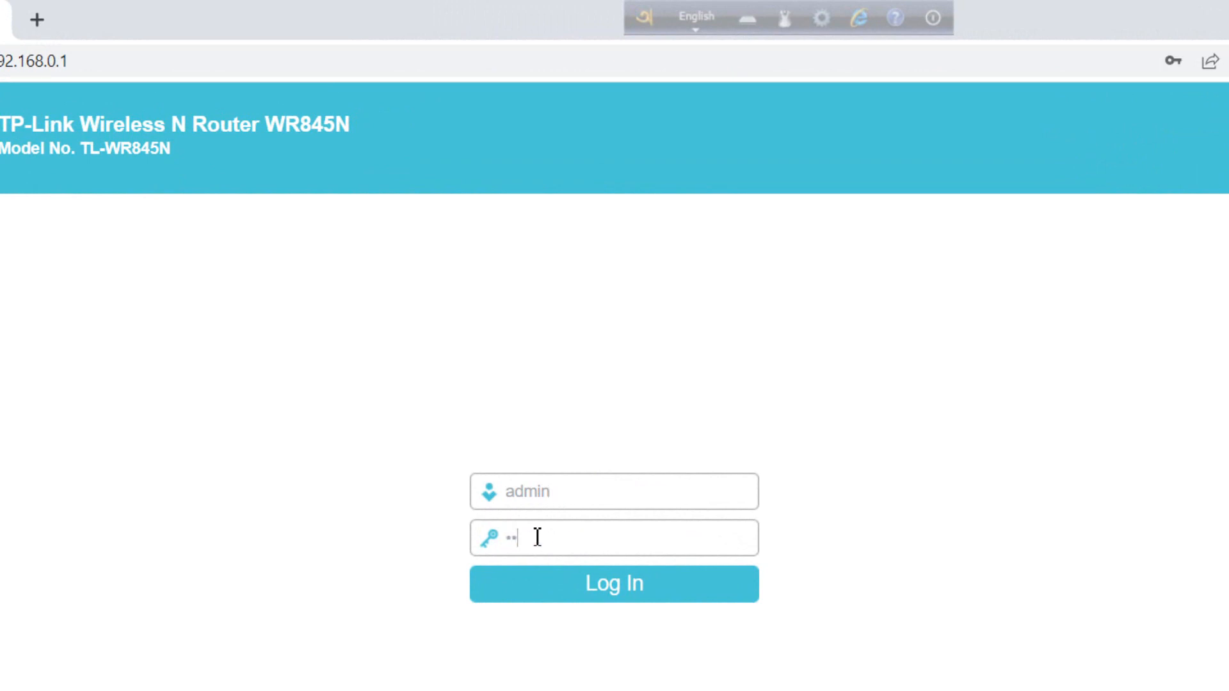
text(min)
click(643, 598)
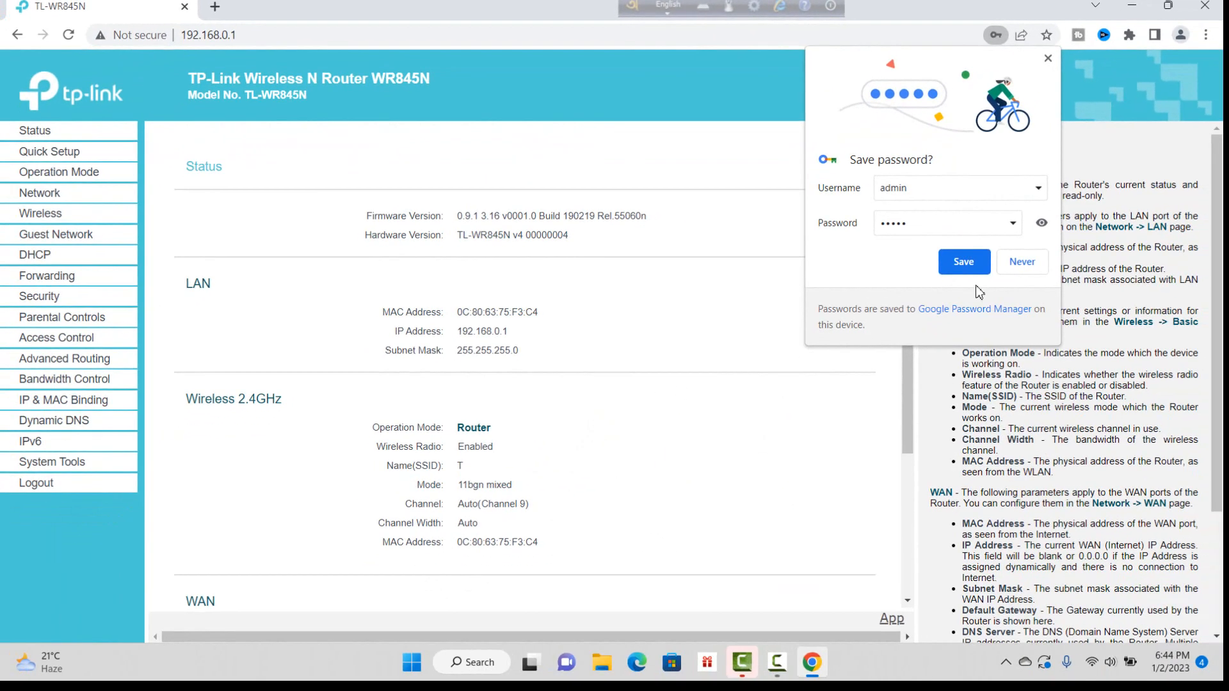
click(1047, 59)
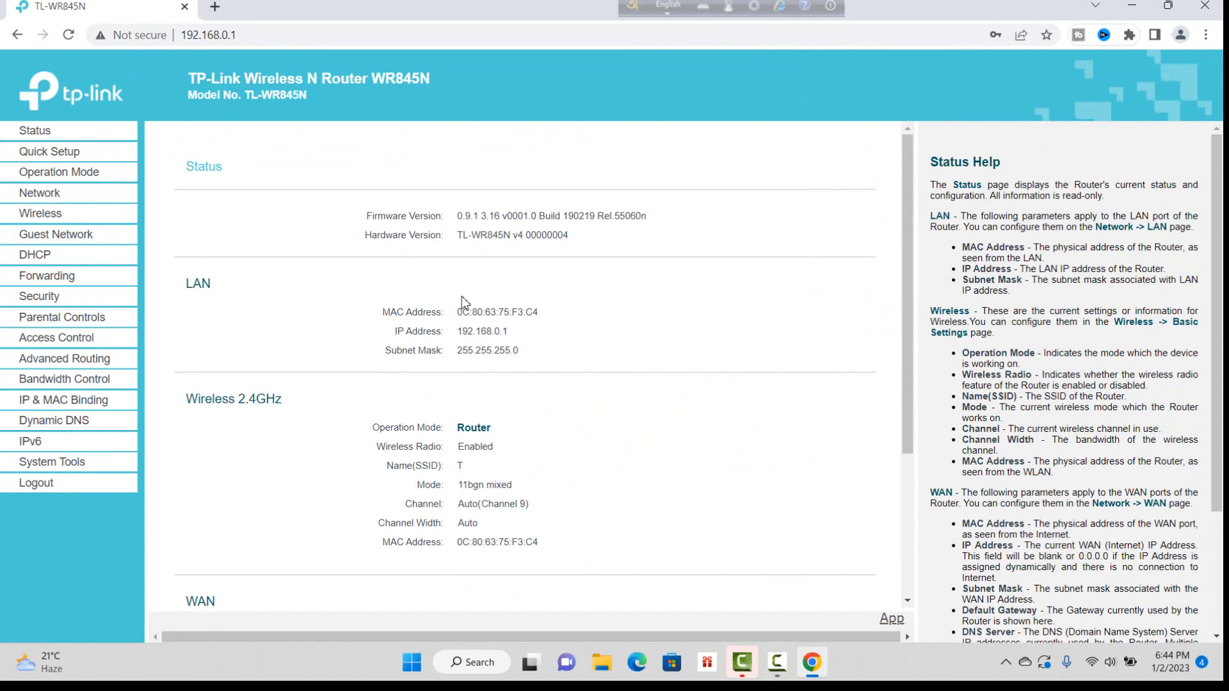
scroll(393, 308, down, 1)
scroll(358, 310, up, 1)
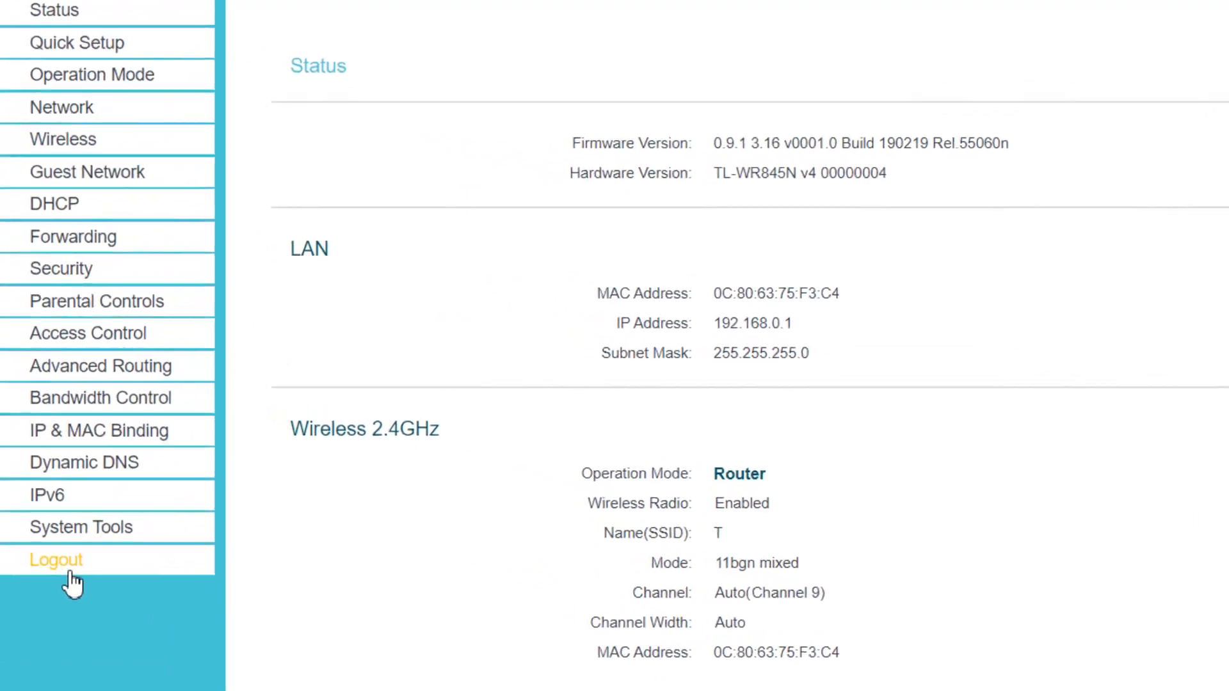
Step: Go to System Tools > Time Settings and keep the time zone at (GMT+06:00) Almaty
click(75, 480)
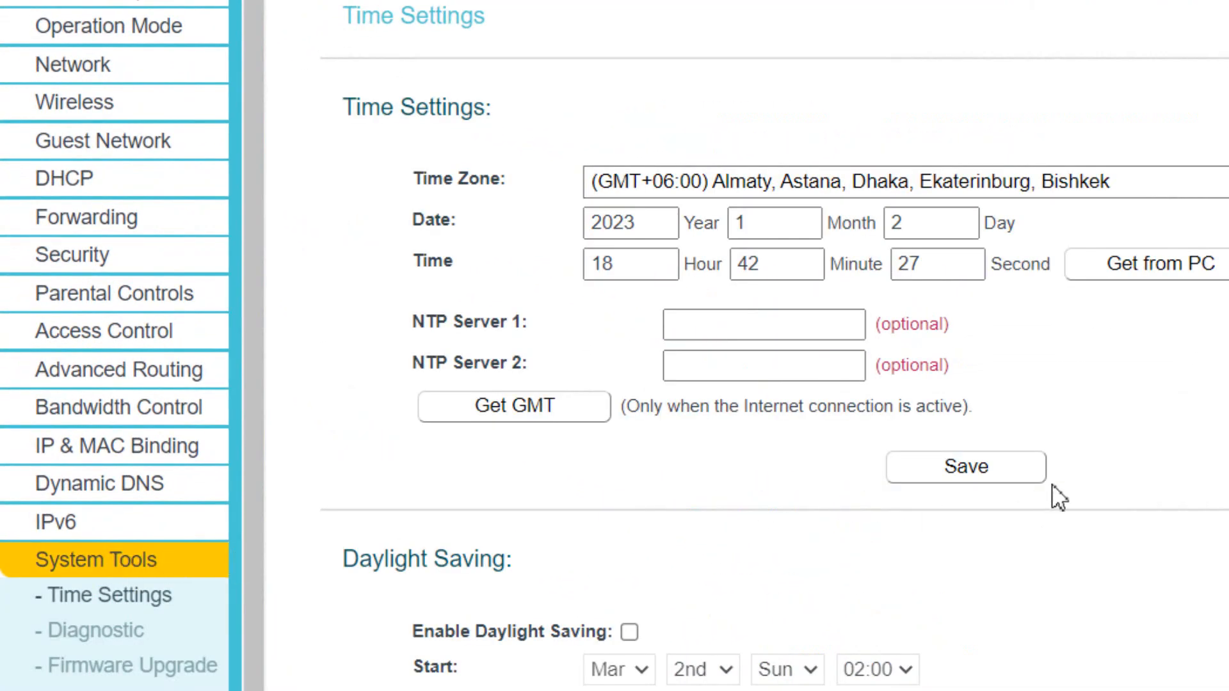
scroll(1056, 493, down, 1)
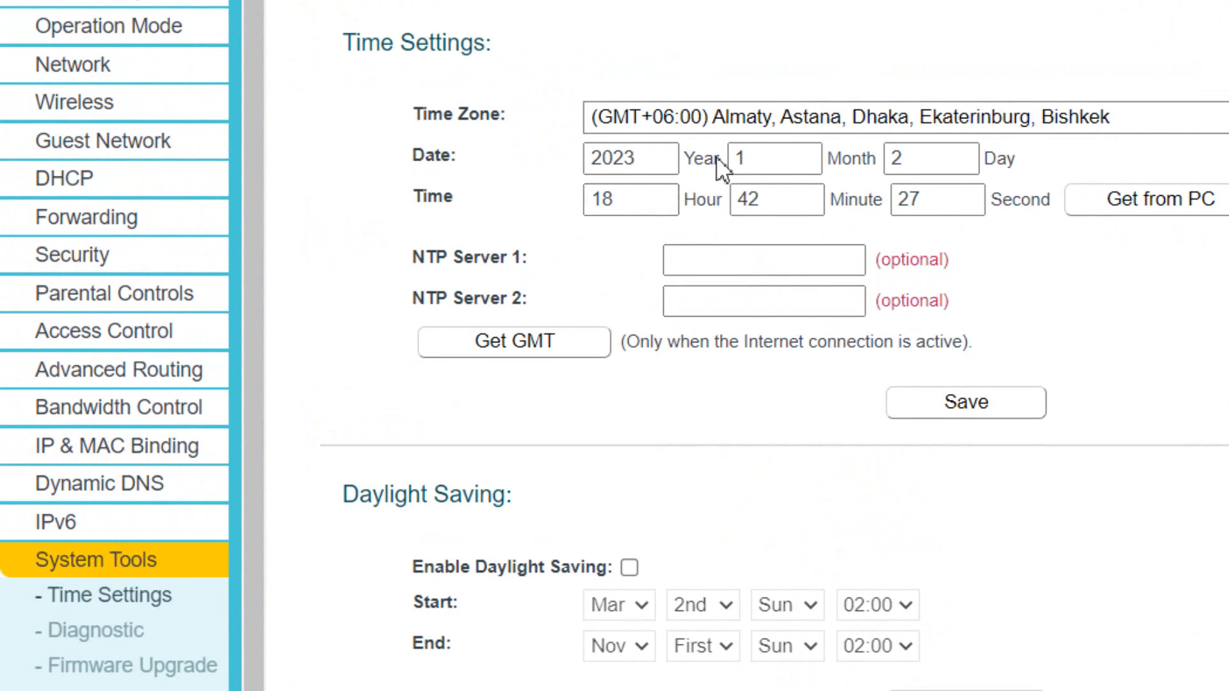
click(1222, 117)
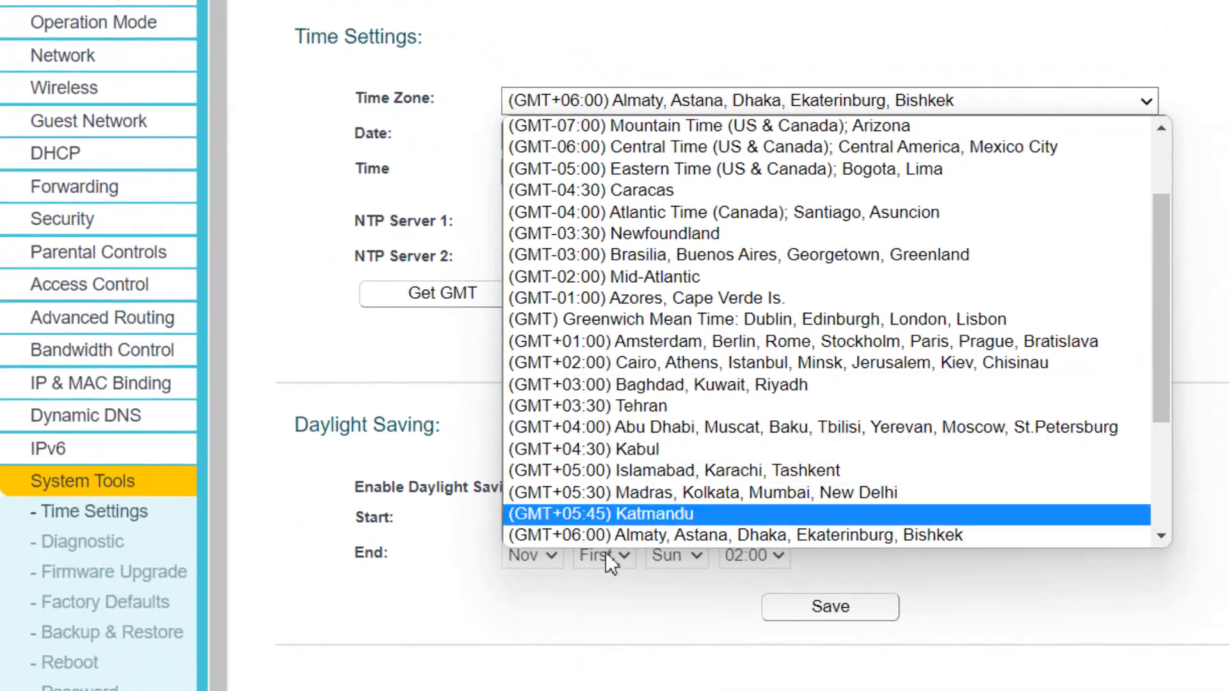
scroll(659, 632, down, 1)
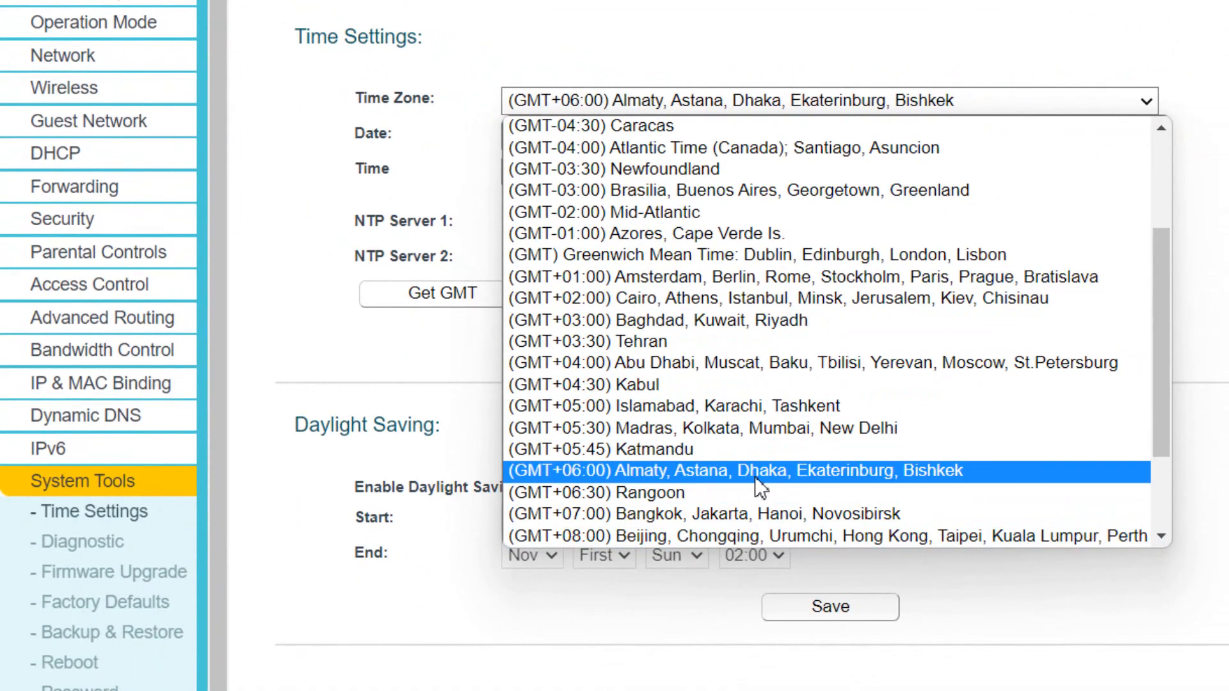
click(712, 470)
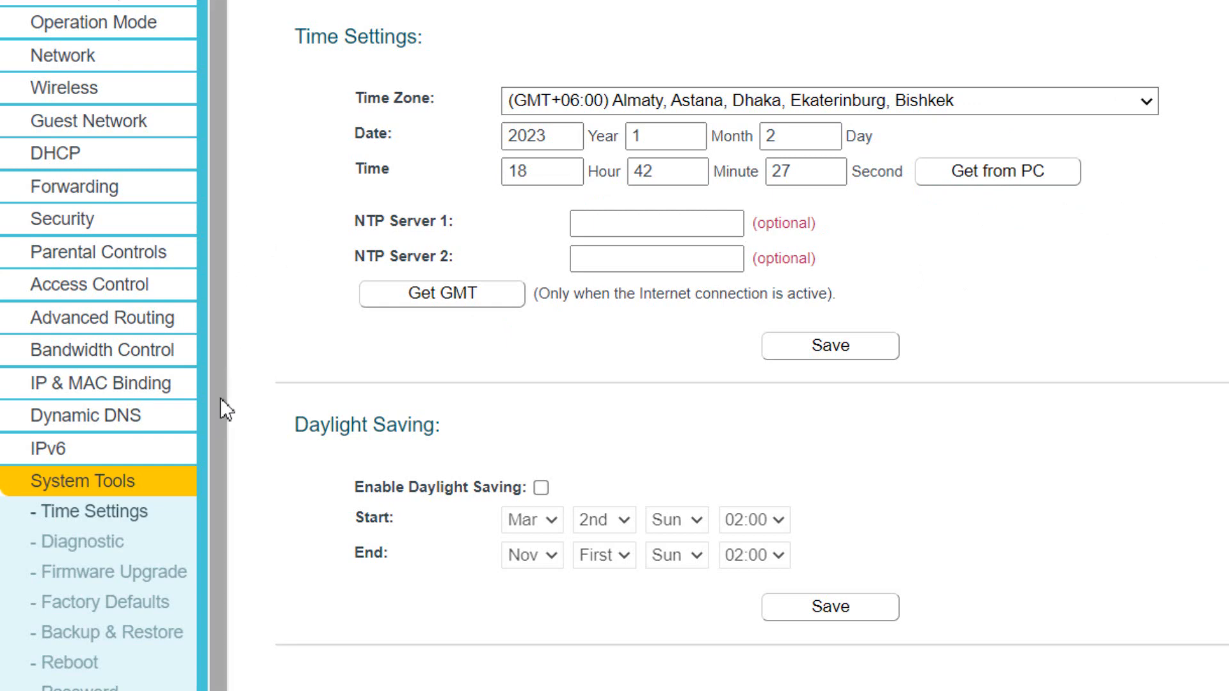
scroll(224, 413, down, 1)
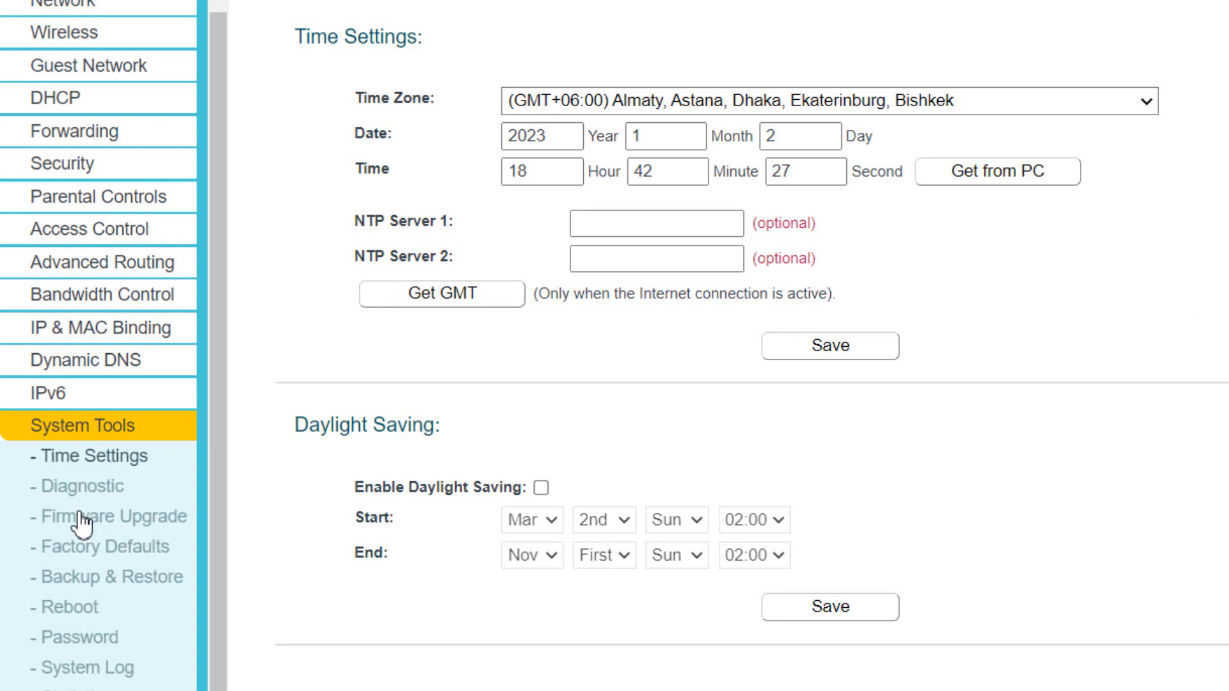
Step: On System Tools > Reboot, set Enable Auto Reboot to Timeout (1 hours 0 minutes)
click(67, 611)
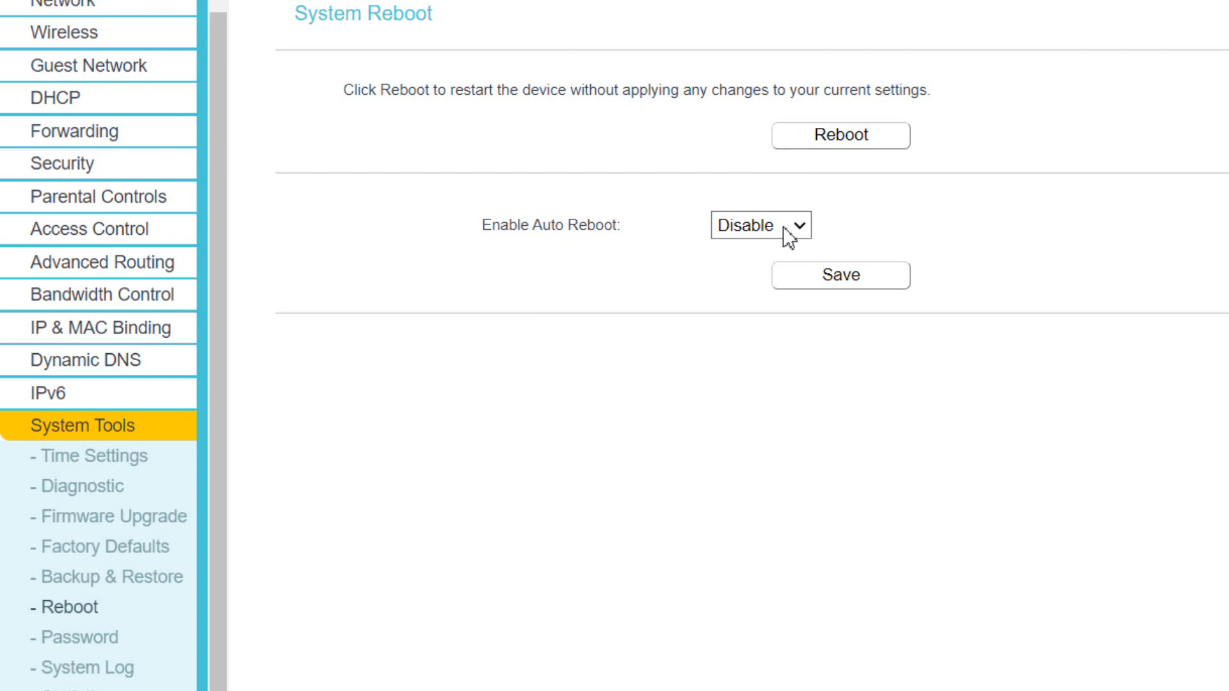
click(800, 226)
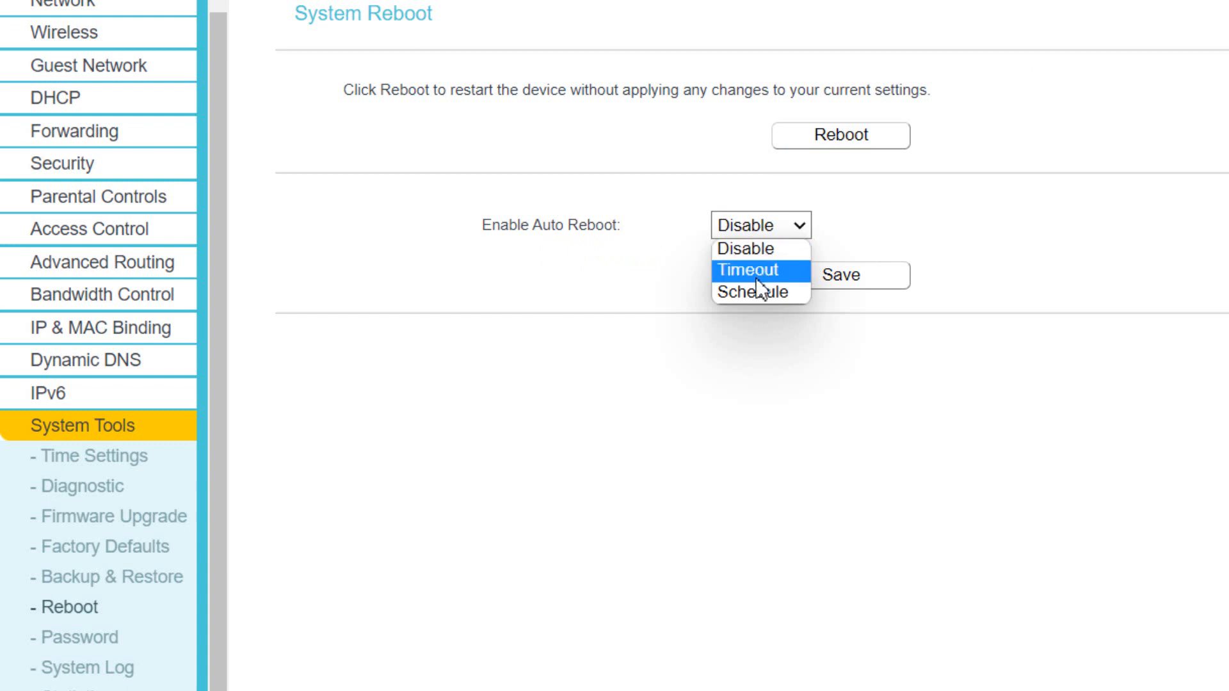
click(754, 272)
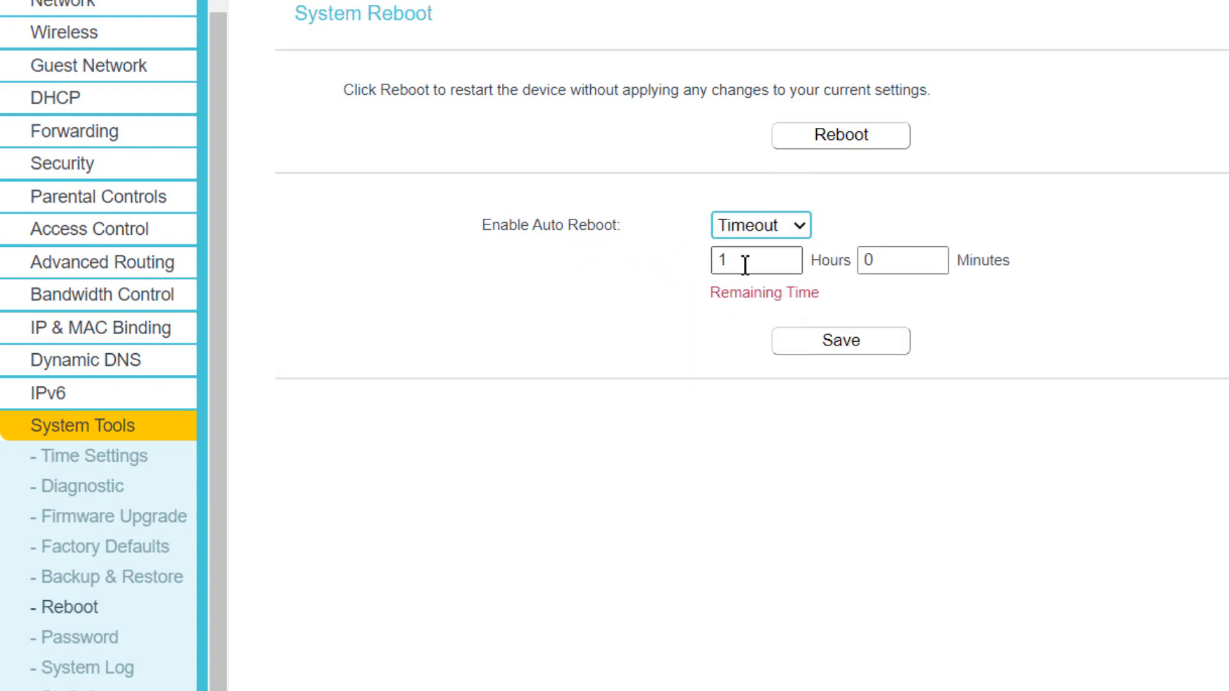
click(939, 261)
click(798, 224)
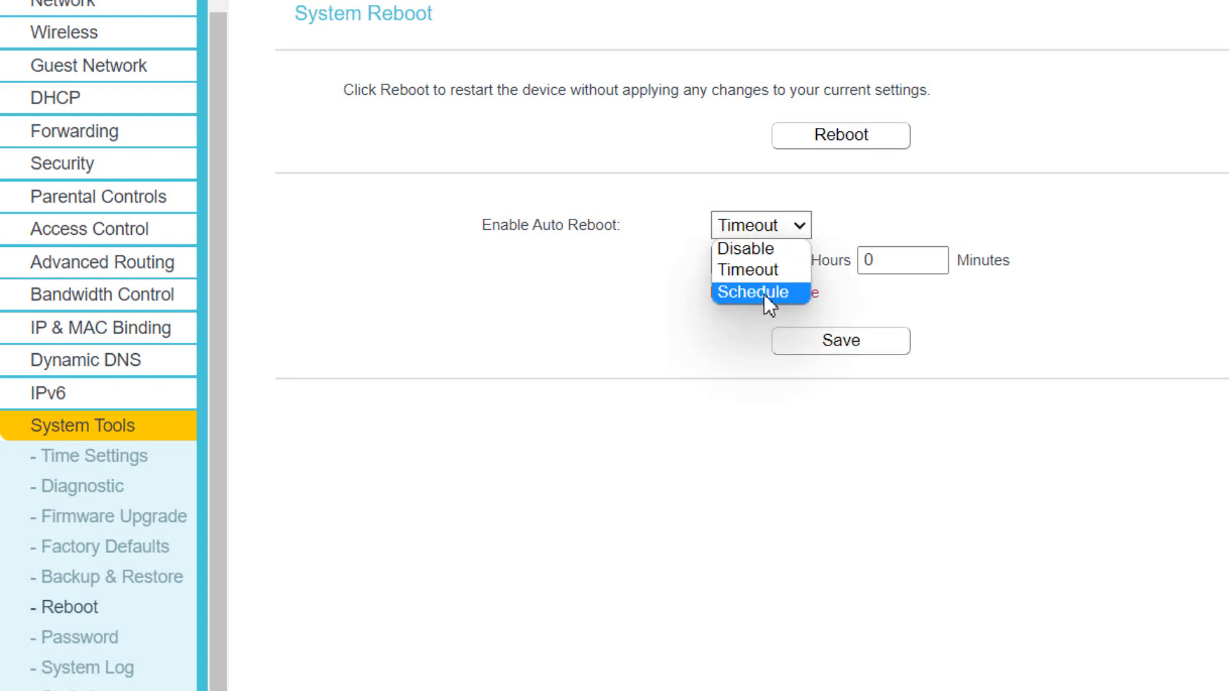
Step: Change auto reboot to Schedule with Everyday selected and the reboot hour set to 07
click(739, 296)
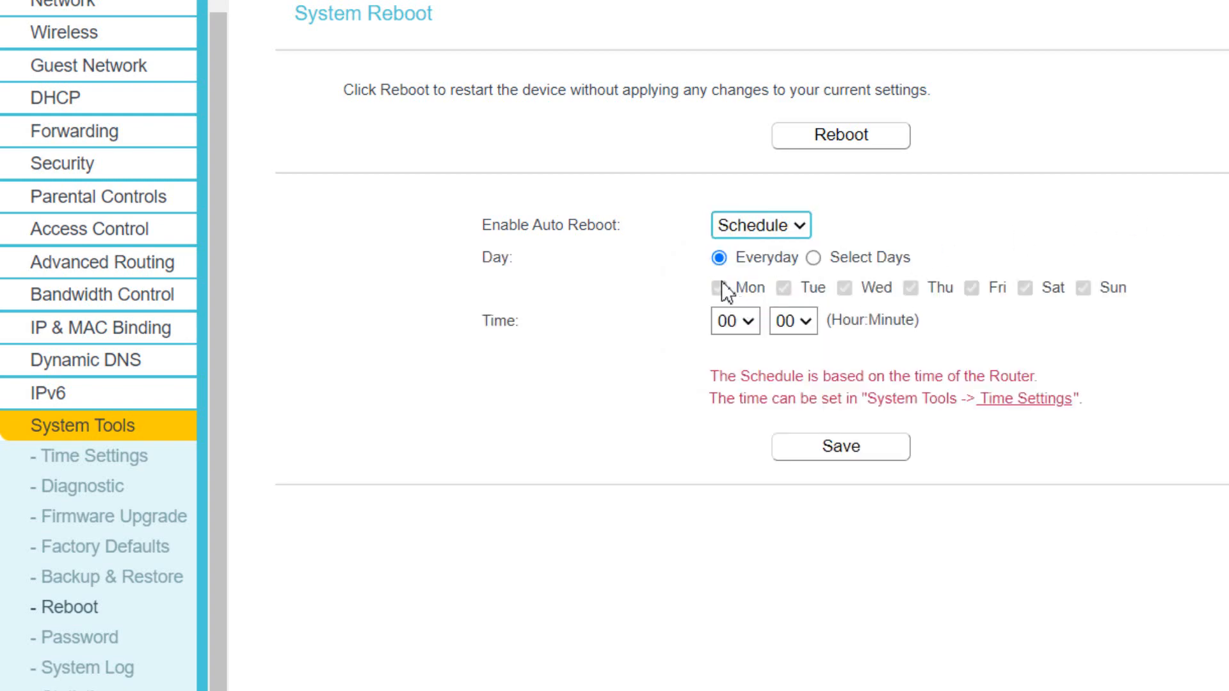
click(813, 258)
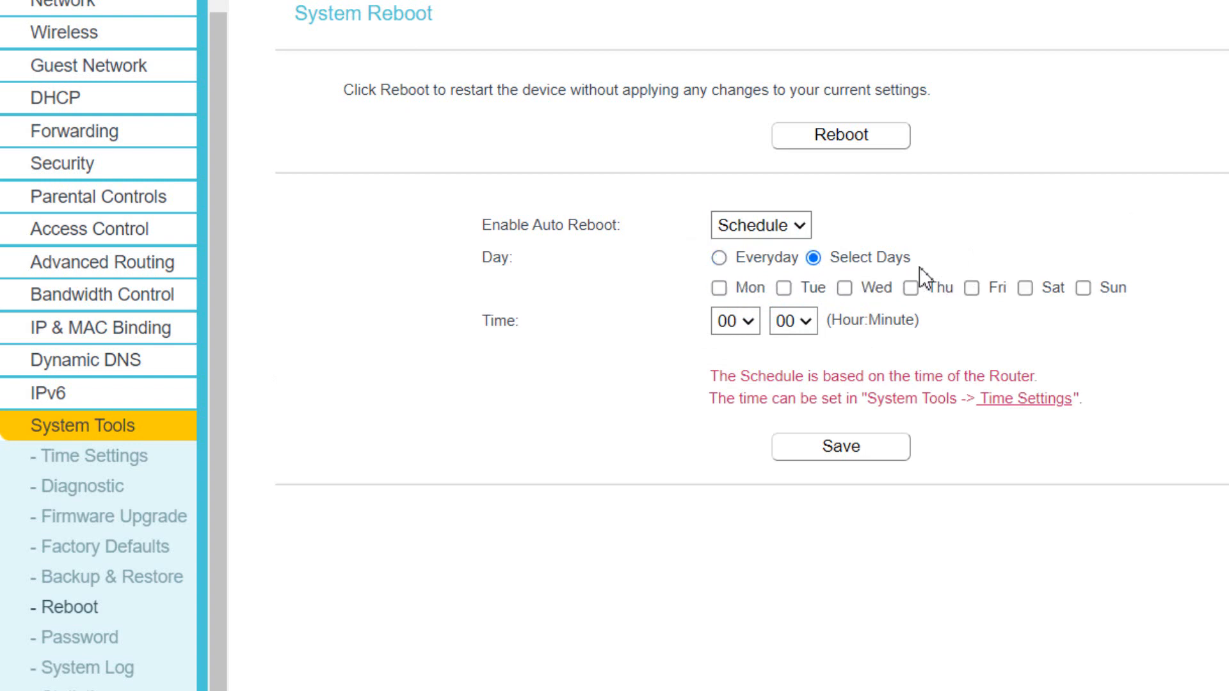
click(720, 258)
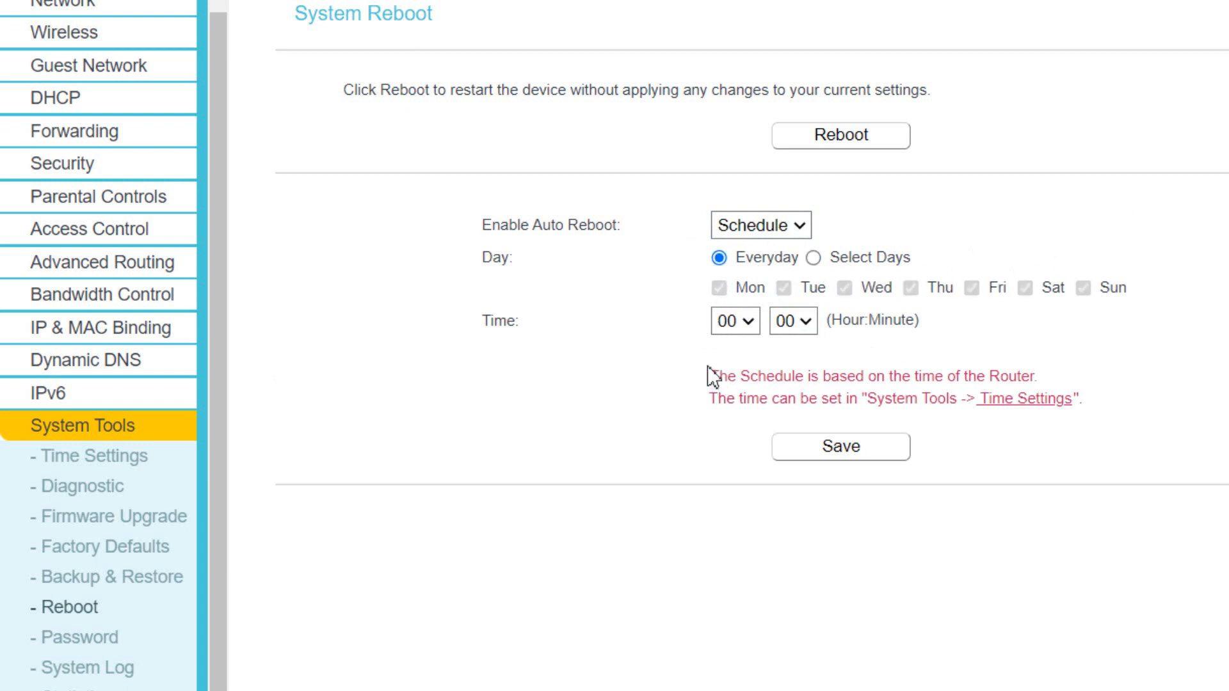
click(751, 321)
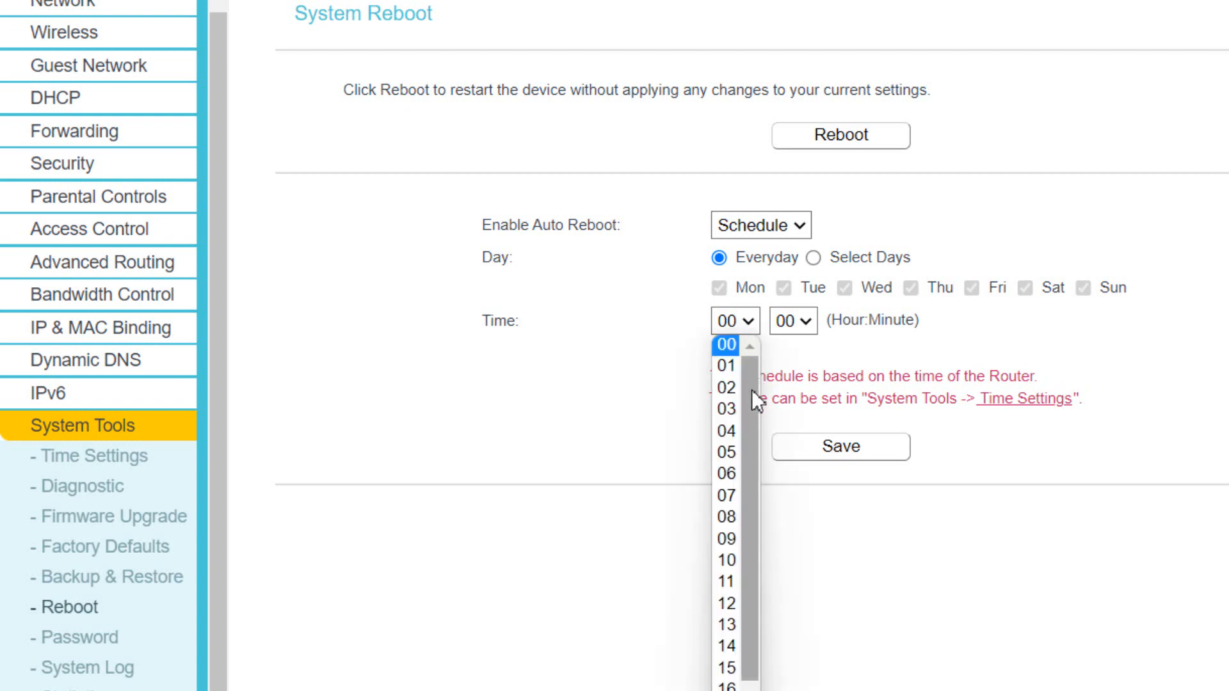
drag(751, 395, 755, 494)
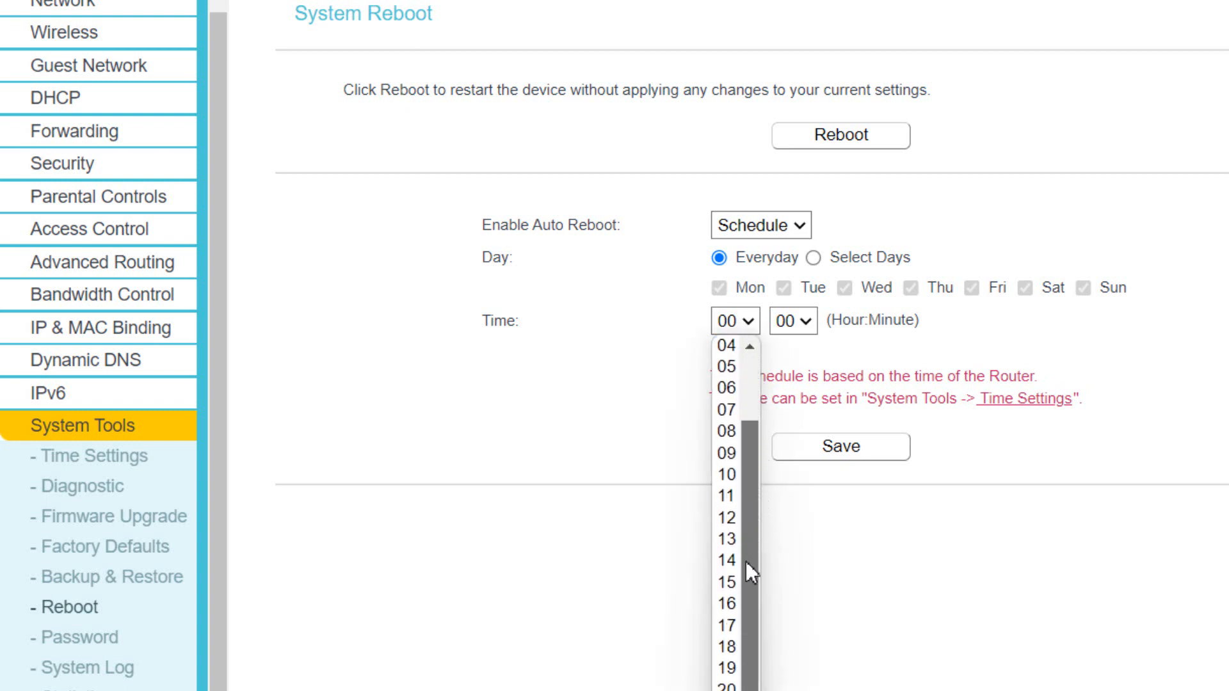
drag(746, 562, 746, 564)
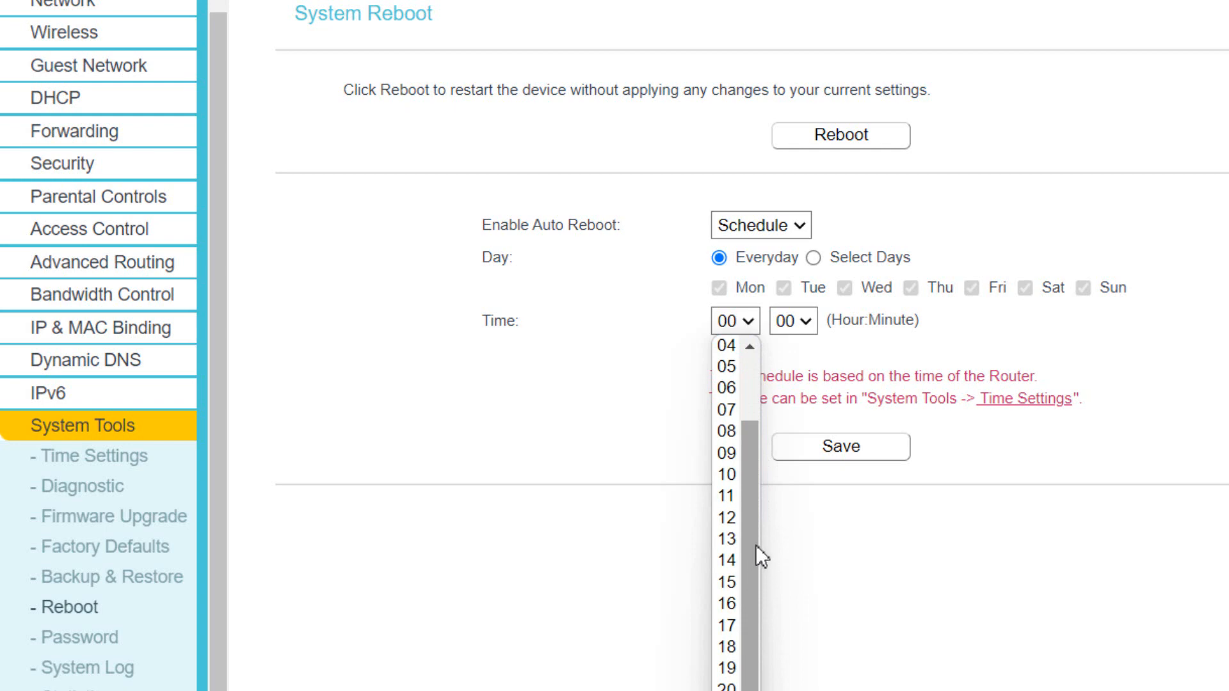
drag(747, 520, 747, 589)
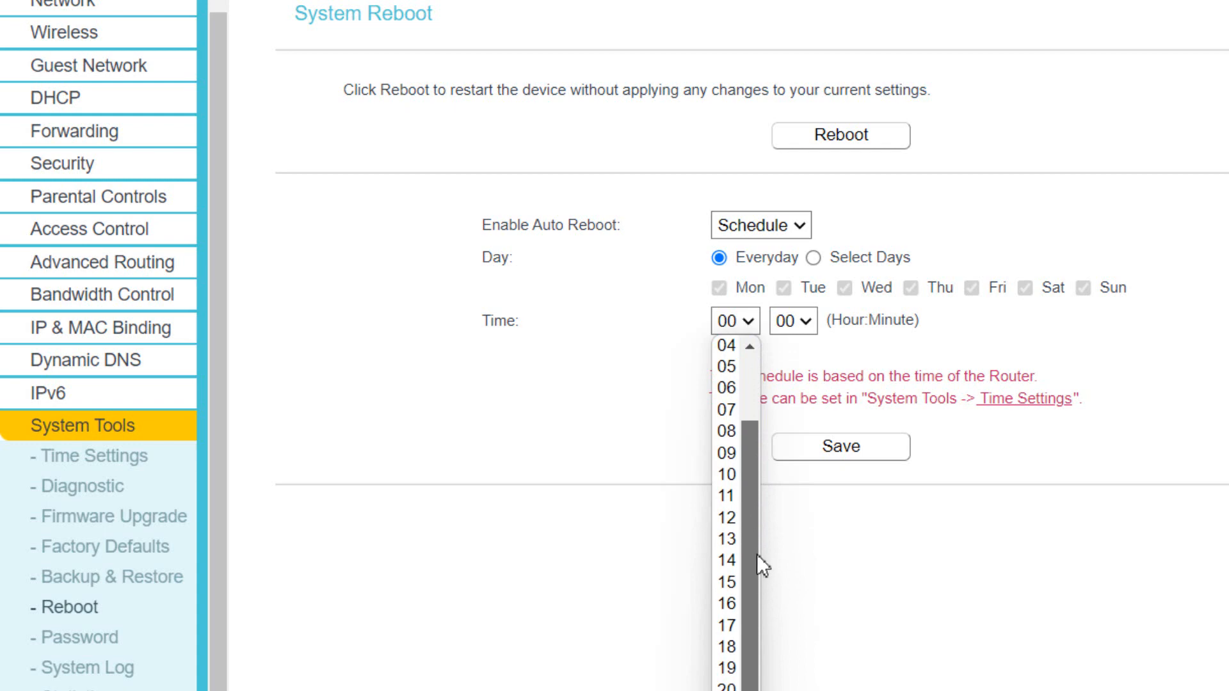
click(730, 409)
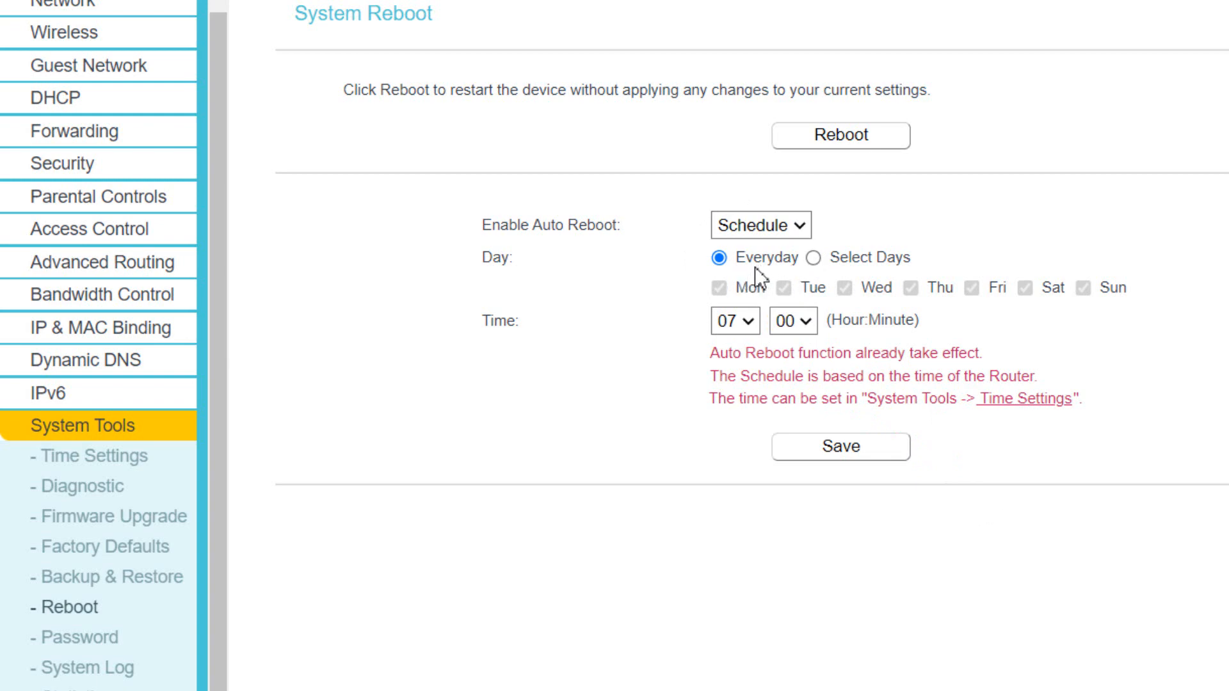
Step: Try Select Days with Thu, Fri and Sat, then revert to Everyday and save the 07:00 schedule
click(814, 258)
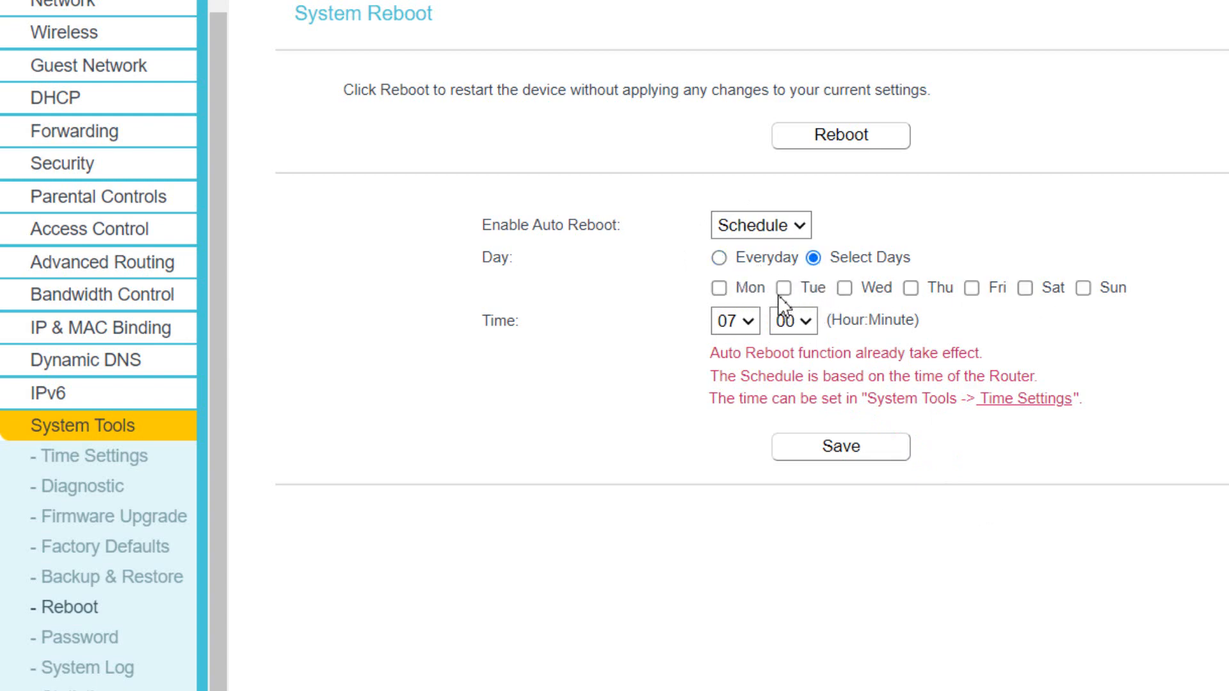
click(912, 288)
click(970, 289)
click(1025, 288)
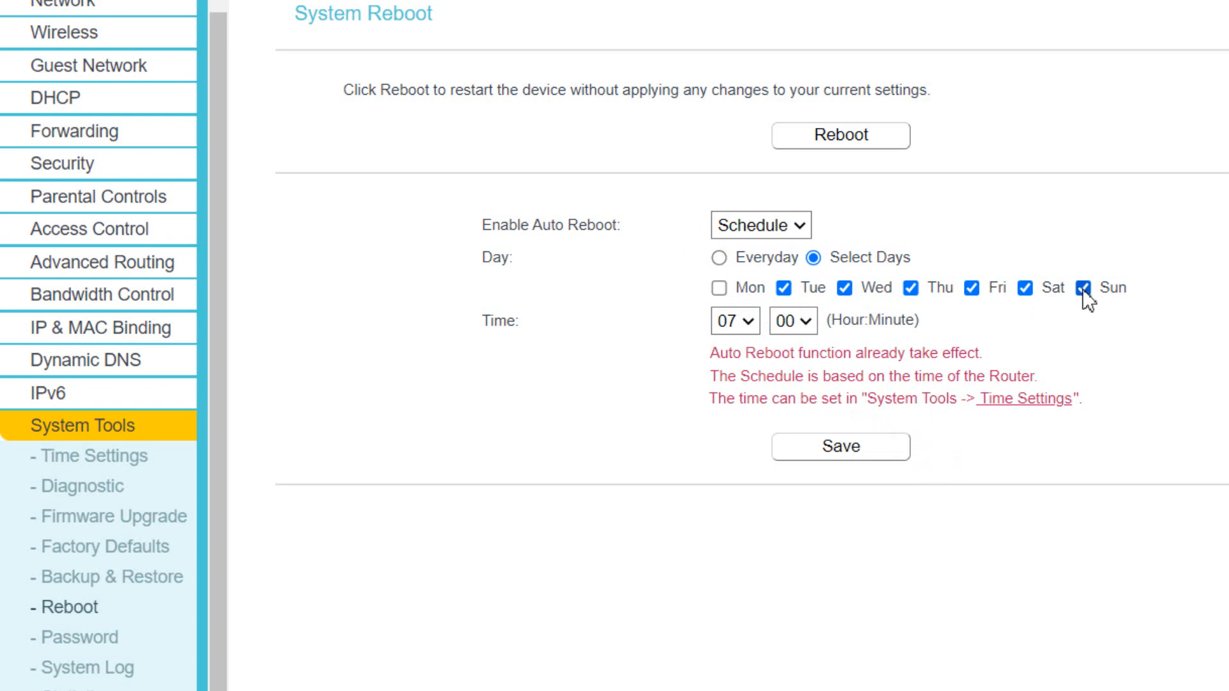
click(720, 259)
click(843, 447)
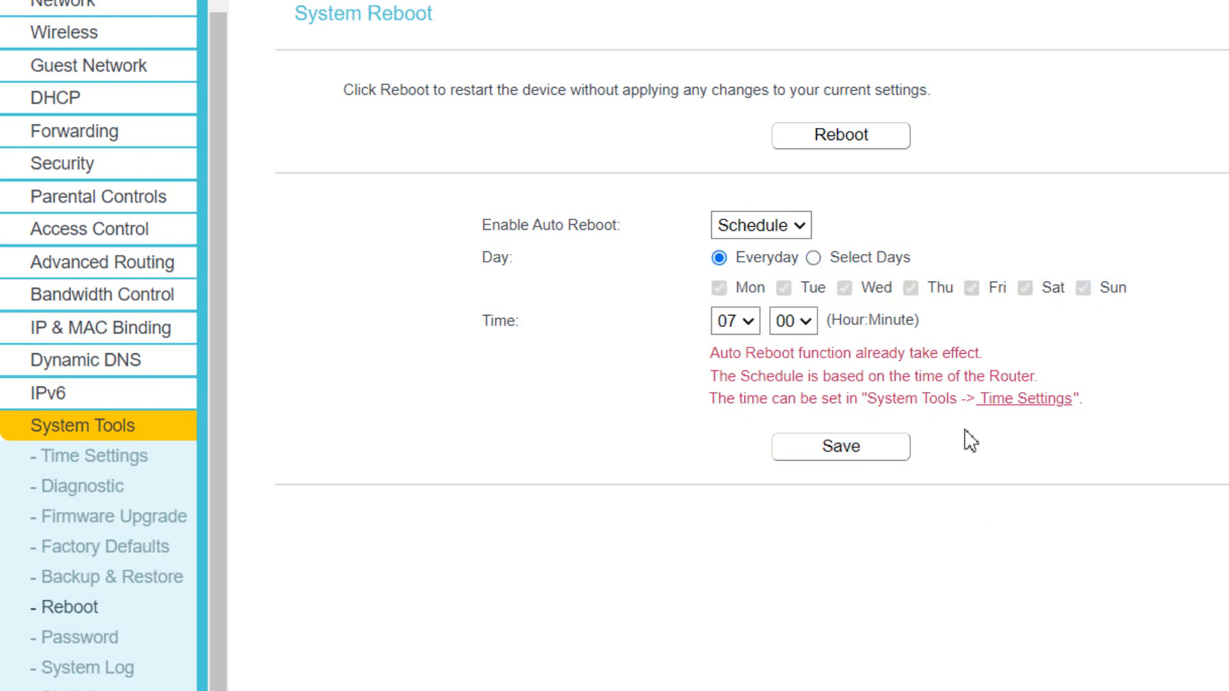